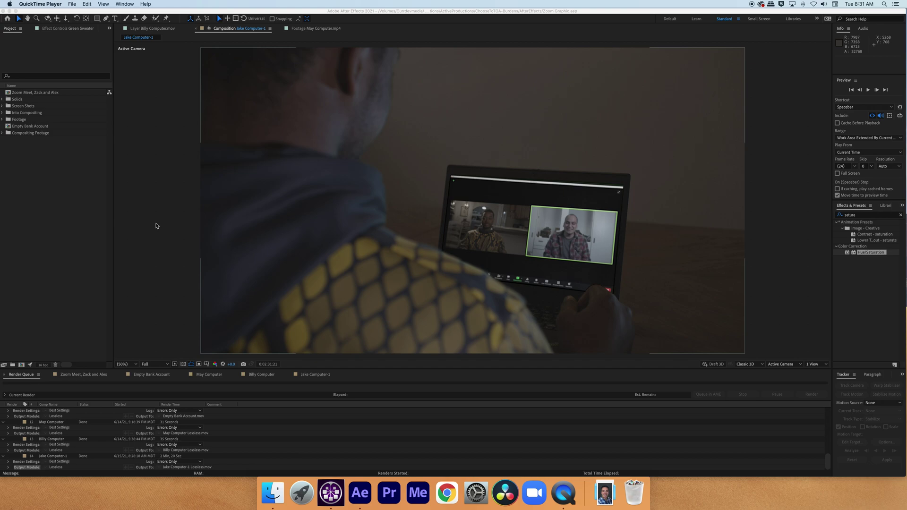
# - Create a new composition from Jake Computer-2.mov in the Compositing Footage folder
pyautogui.click(3, 134)
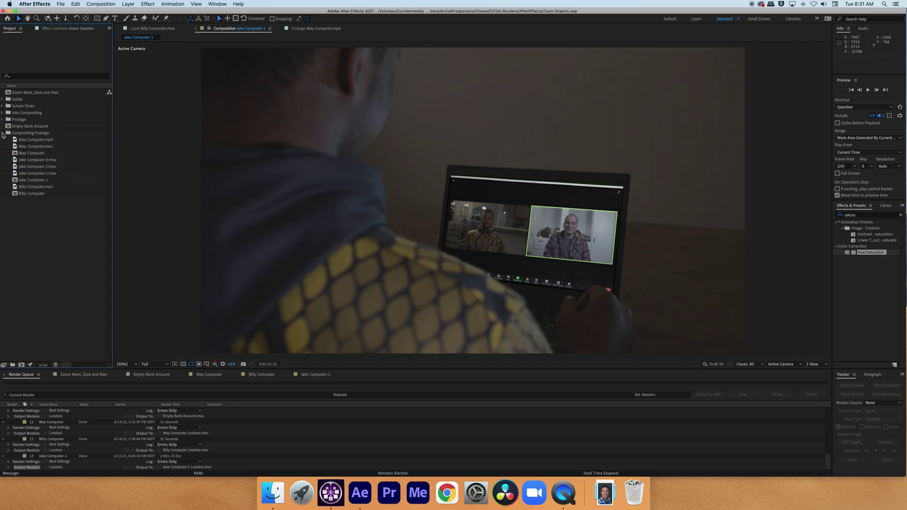
pyautogui.click(14, 168)
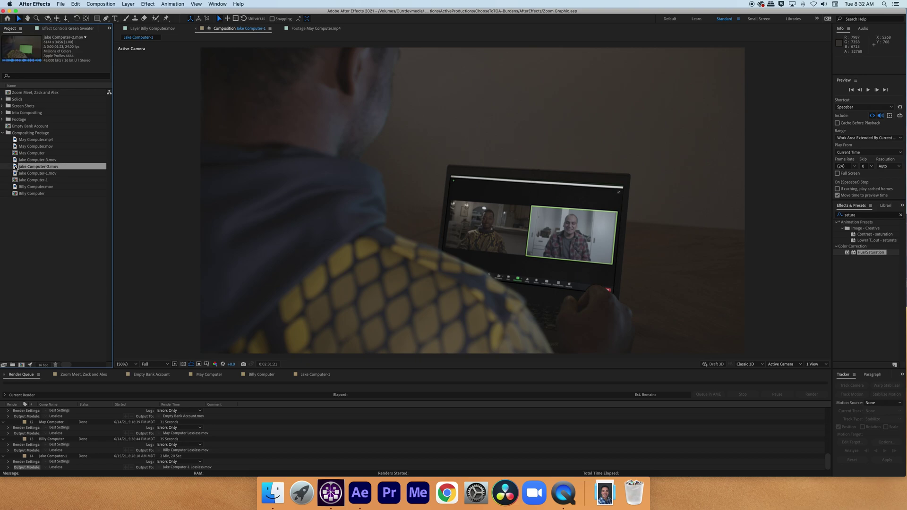
pyautogui.rightClick(15, 167)
pyautogui.click(38, 186)
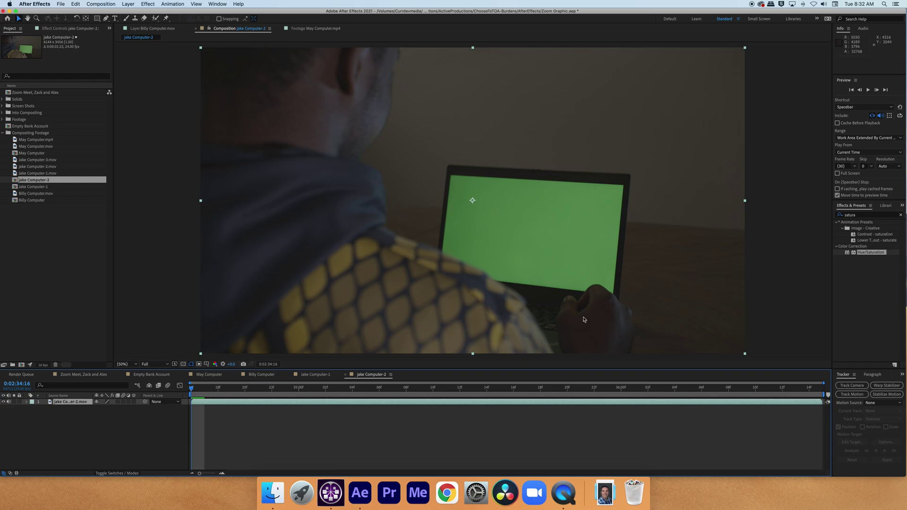
# - Add "Zoom Meet, Zack and Alex.mov" from the Into Compositing folder above the laptop footage and make it a 3D layer
pyautogui.click(3, 114)
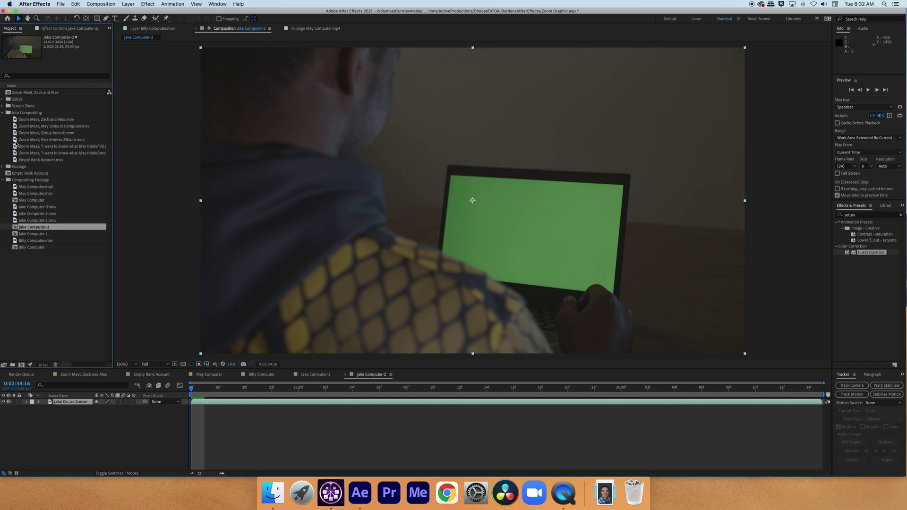
pyautogui.click(17, 120)
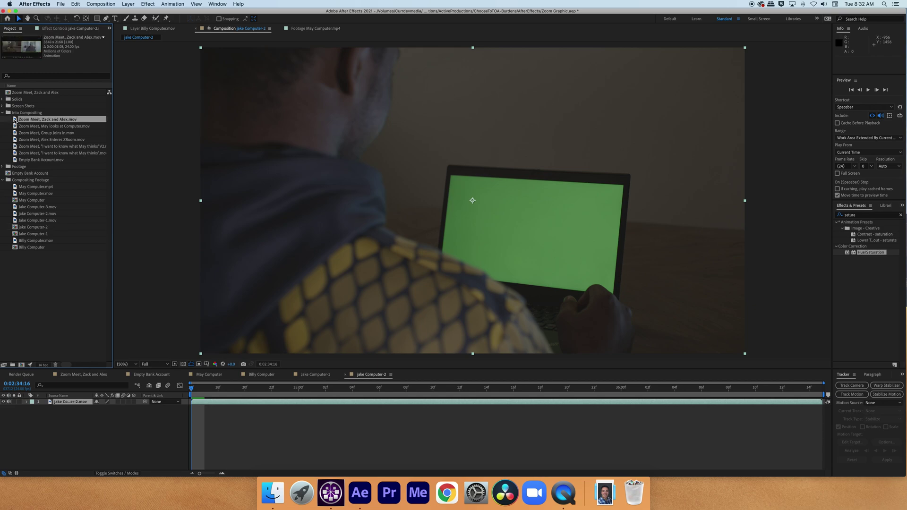
pyautogui.moveTo(14, 121); pyautogui.dragTo(548, 204)
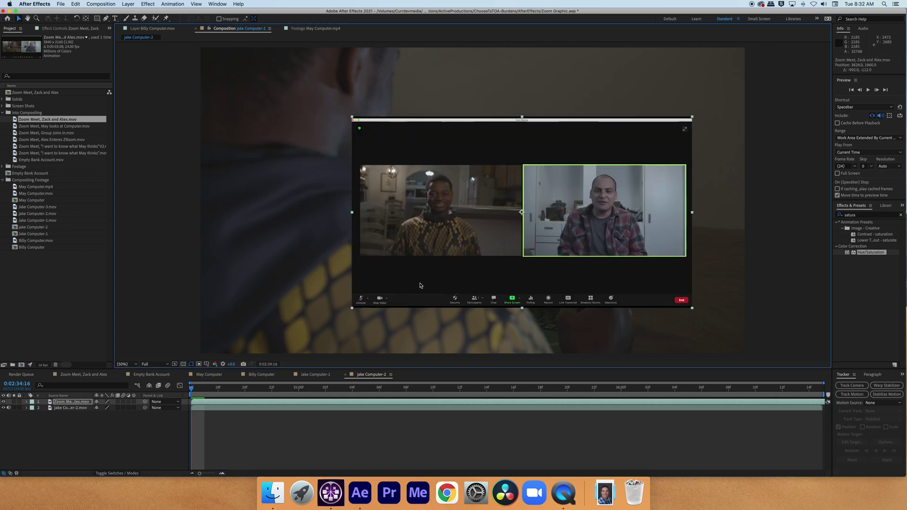
pyautogui.click(134, 402)
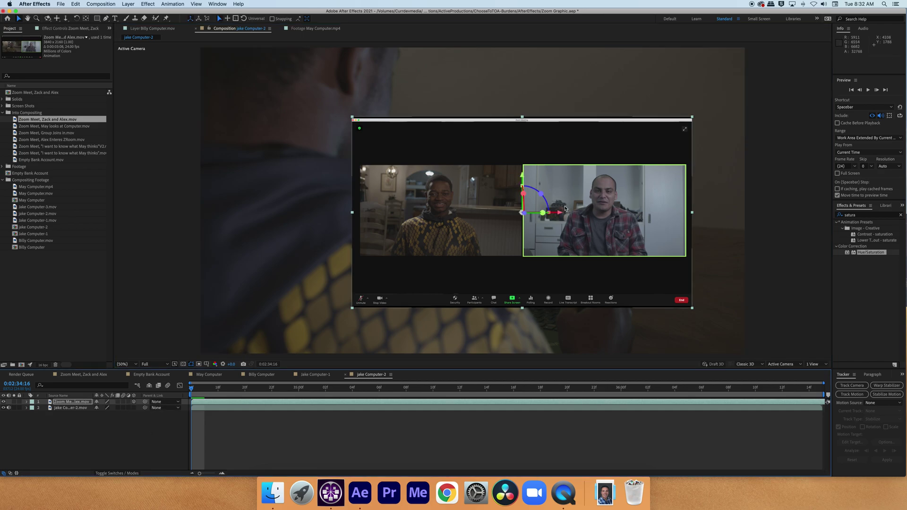
# - Scale the Zoom clip to 53% and move and rotate it in 3D to line up with the green laptop screen
pyautogui.moveTo(521, 208); pyautogui.dragTo(564, 235)
pyautogui.press('s')
pyautogui.click(105, 407)
pyautogui.write('50')
pyautogui.press('Return')
pyautogui.click(104, 408)
pyautogui.write('53')
pyautogui.press('Return')
pyautogui.moveTo(531, 194); pyautogui.dragTo(532, 195)
pyautogui.moveTo(564, 235); pyautogui.dragTo(565, 235)
# - Apply the Mesh Warp effect to the Zoom clip and set its grid to 2 rows and 2 columns
pyautogui.click(856, 215)
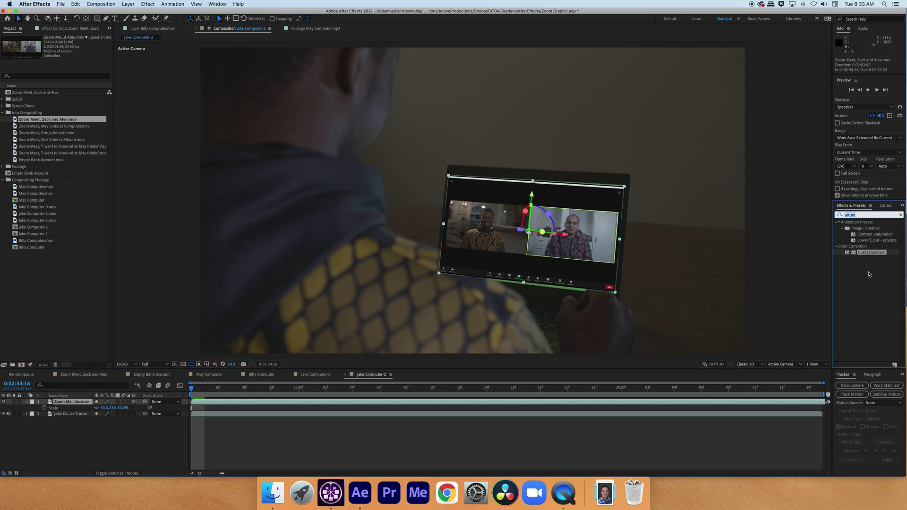
pyautogui.press('BackSpace')
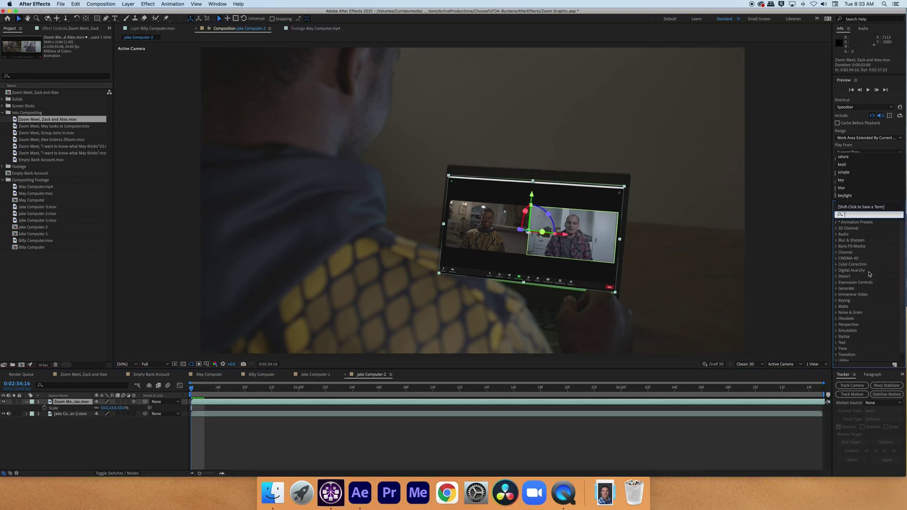
pyautogui.write('mesh')
pyautogui.click(848, 229)
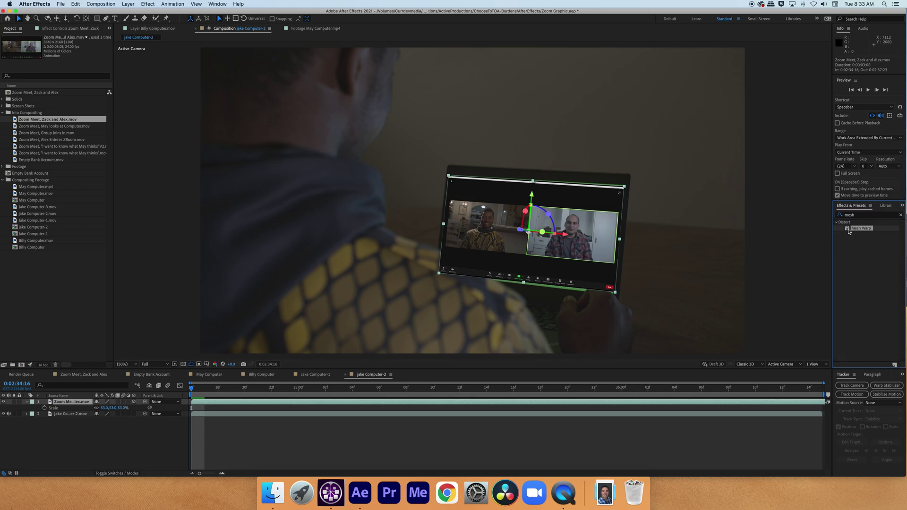
pyautogui.moveTo(848, 230); pyautogui.dragTo(602, 240)
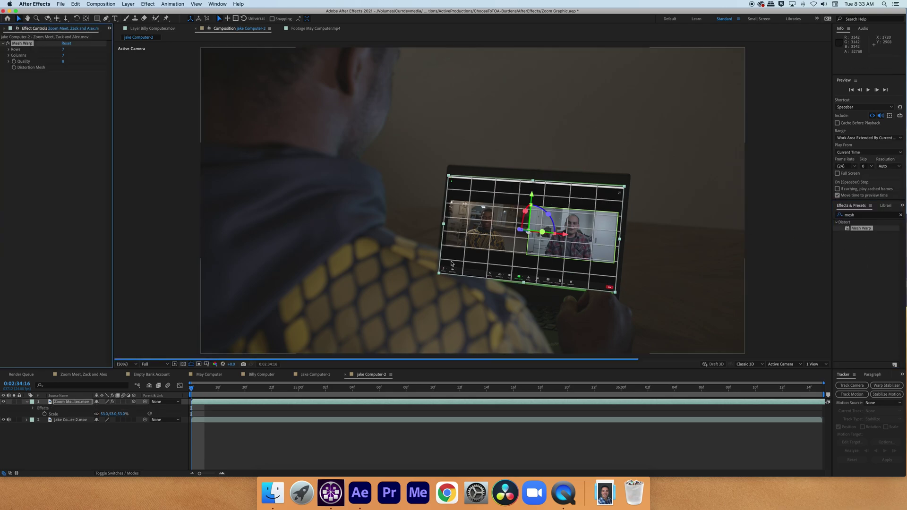
pyautogui.moveTo(64, 49); pyautogui.dragTo(64, 119)
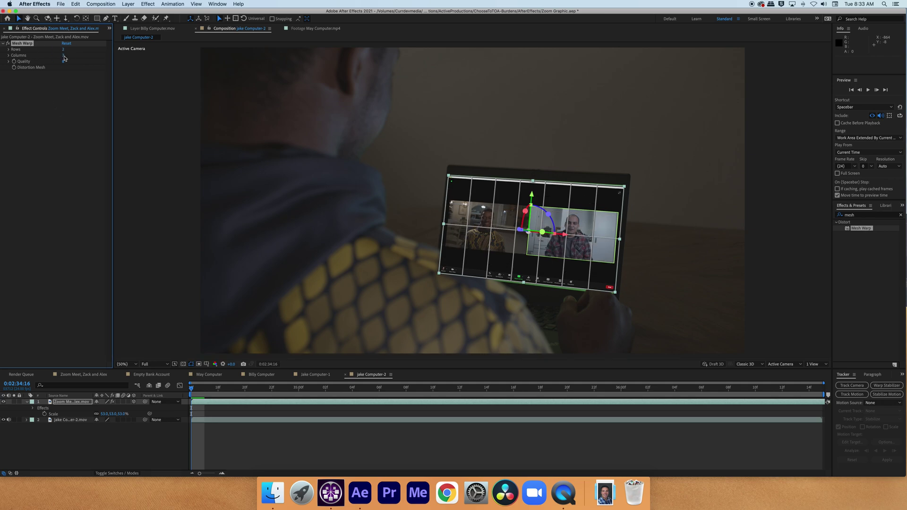
pyautogui.moveTo(63, 56); pyautogui.dragTo(81, 127)
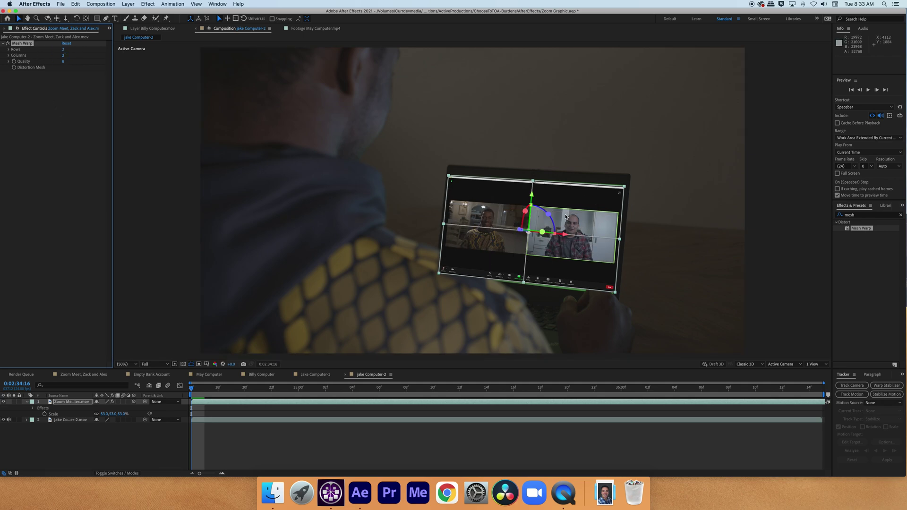
# - Nudge the top-right and top-middle mesh points upward to cover the green along the laptop screen's upper edge
pyautogui.press('/')
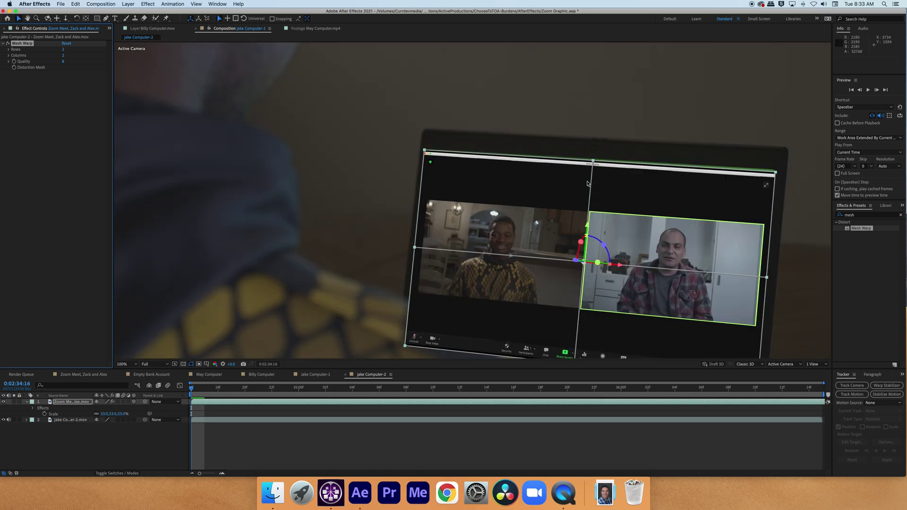
pyautogui.moveTo(582, 183); pyautogui.dragTo(558, 189)
pyautogui.press('v')
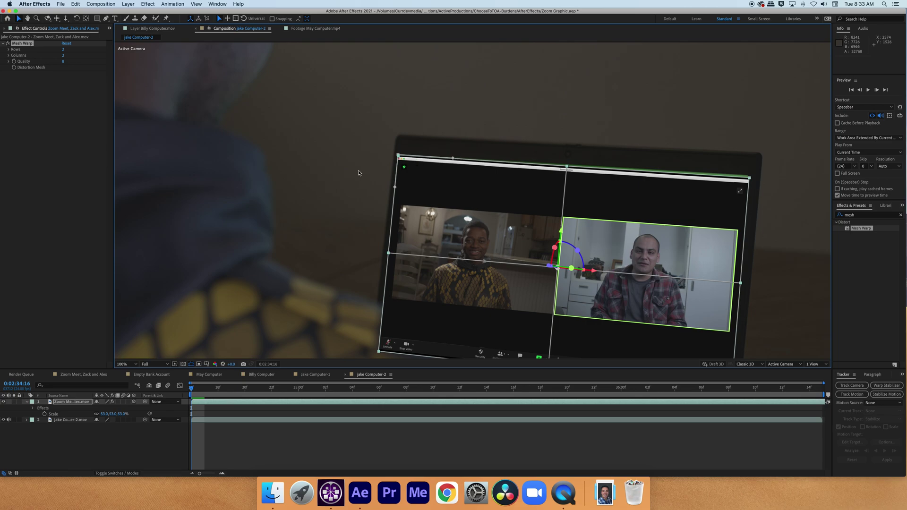
pyautogui.click(566, 167)
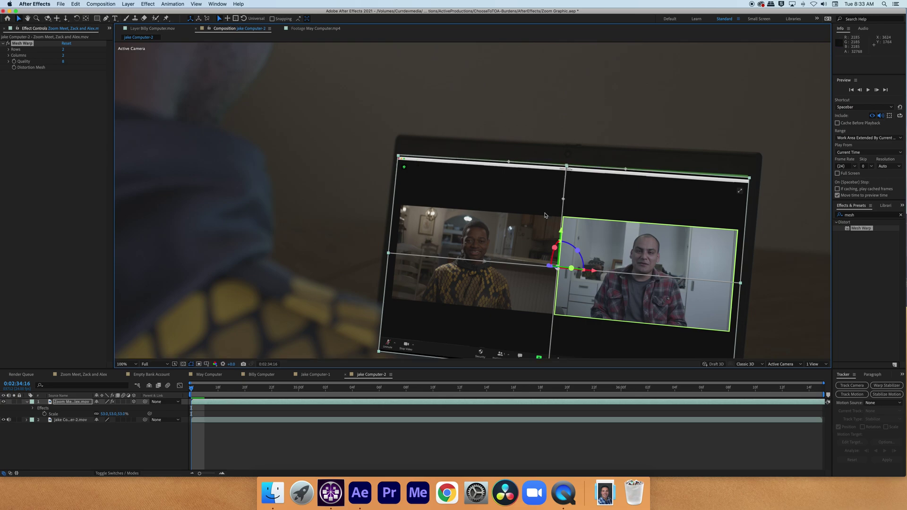
pyautogui.click(748, 177)
pyautogui.press('Up')
pyautogui.press('Up')
pyautogui.press('Up')
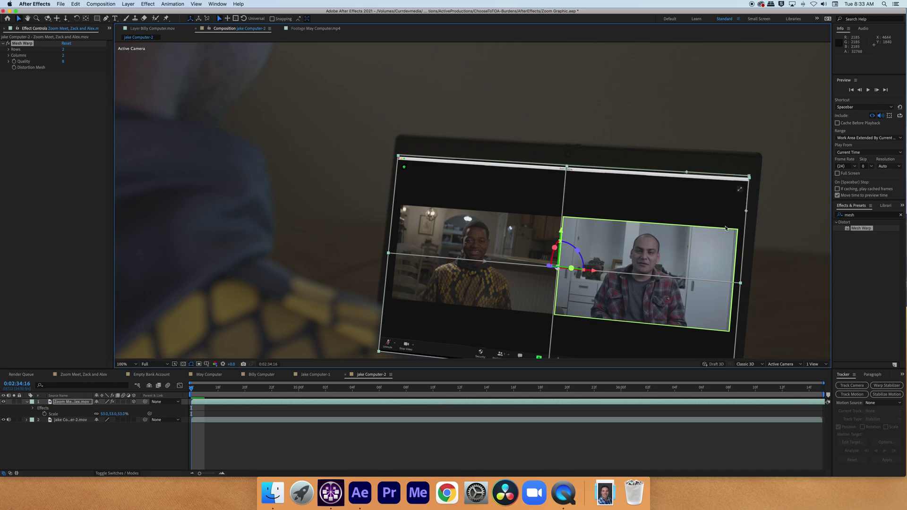
pyautogui.click(566, 167)
pyautogui.press('Up')
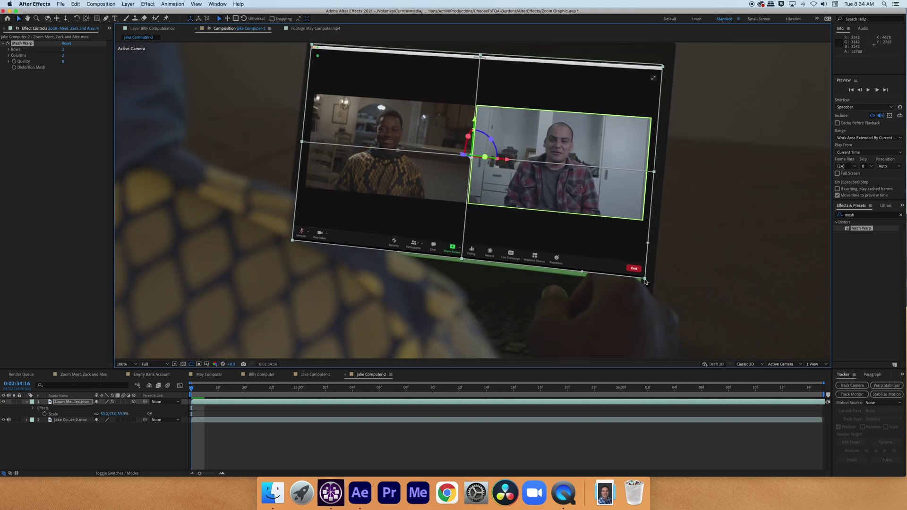
# - Pull the three lower mesh points slightly outward to cover the green along the laptop screen's bottom edge
pyautogui.moveTo(645, 282); pyautogui.dragTo(643, 284)
pyautogui.moveTo(461, 259); pyautogui.dragTo(462, 261)
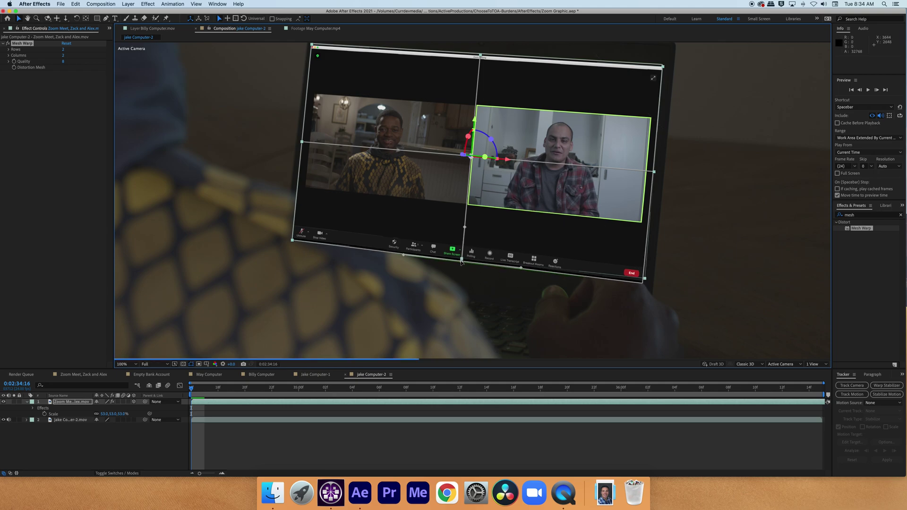
pyautogui.moveTo(291, 241); pyautogui.dragTo(291, 241)
pyautogui.hotkey('shift', '/')
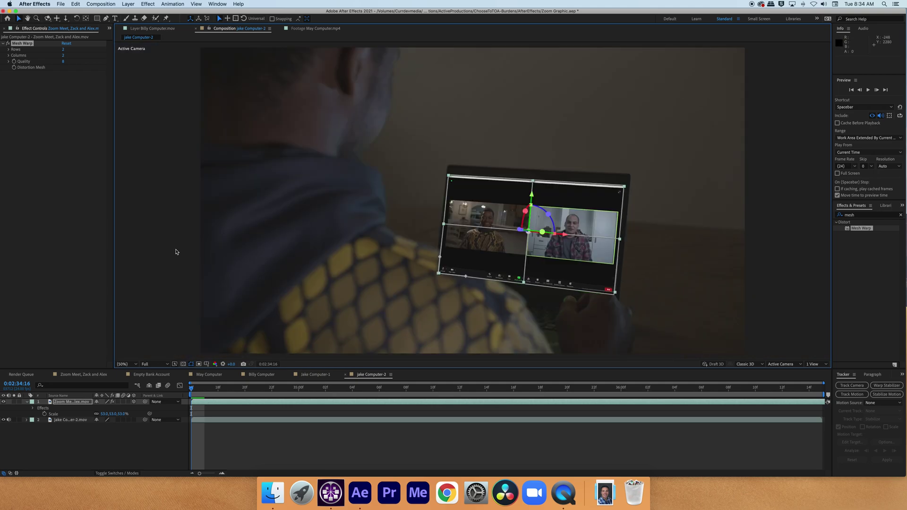
pyautogui.click(174, 252)
# - Hide the Zoom clip layer and apply the Color Key effect to the laptop footage
pyautogui.click(222, 402)
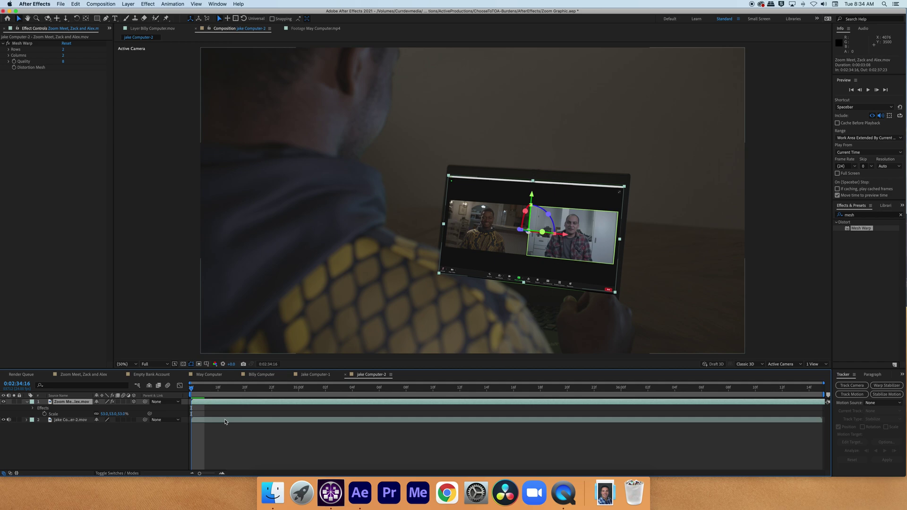
pyautogui.click(223, 419)
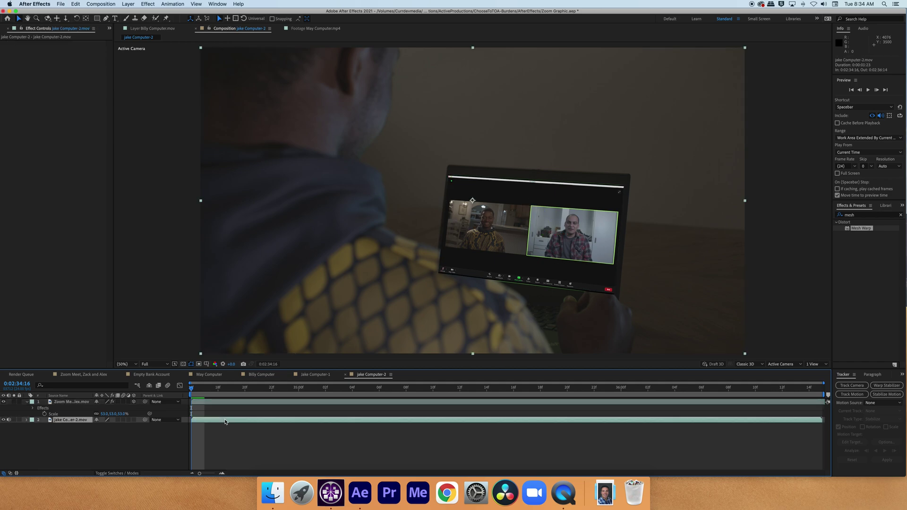
pyautogui.click(3, 402)
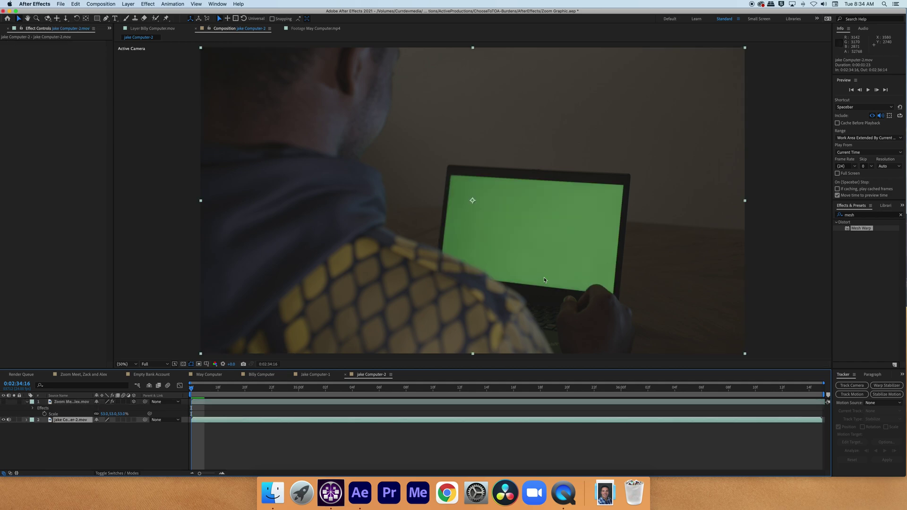
pyautogui.doubleClick(862, 216)
pyautogui.write('key')
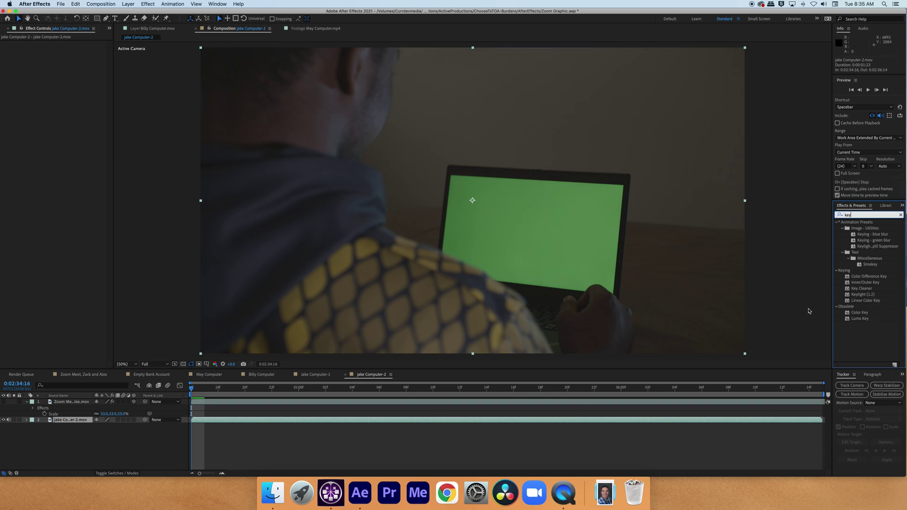
pyautogui.moveTo(853, 313); pyautogui.dragTo(590, 258)
# - Sample the laptop screen's green as the key color and raise the color tolerance to remove most of the green
pyautogui.click(74, 49)
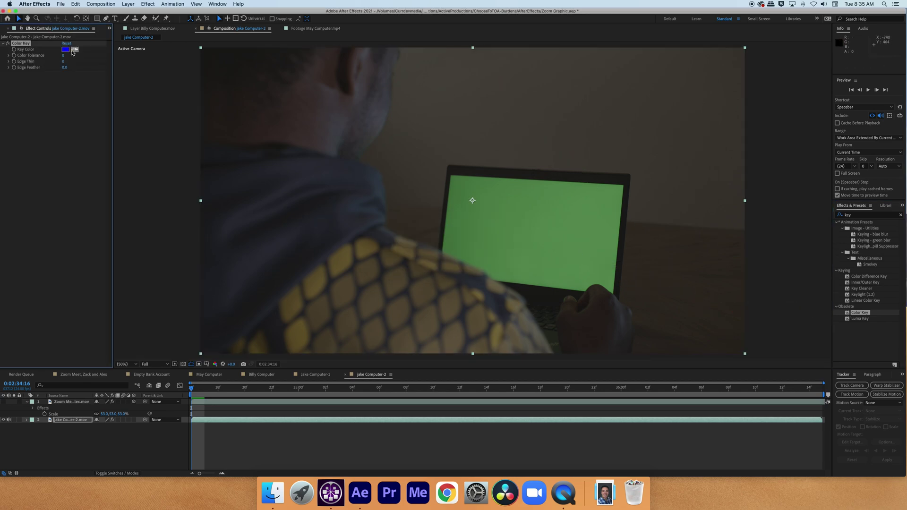
pyautogui.click(542, 217)
pyautogui.moveTo(69, 55)
pyautogui.mouseDown()
pyautogui.moveTo(78, 55)
pyautogui.moveTo(70, 55)
pyautogui.mouseUp()
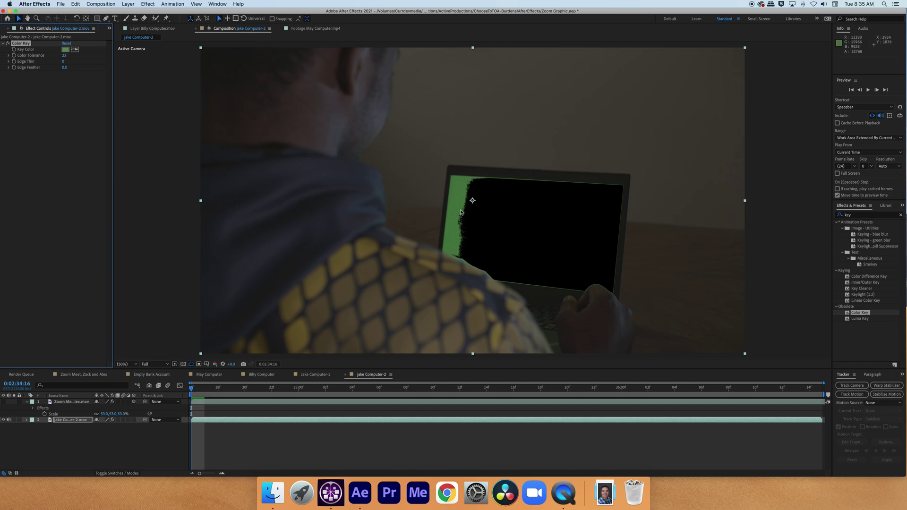
# - Add a second Color Key to the laptop footage, sample the leftover green on the screen's left side, and set its color tolerance to 9
pyautogui.moveTo(847, 314); pyautogui.dragTo(508, 254)
pyautogui.click(74, 79)
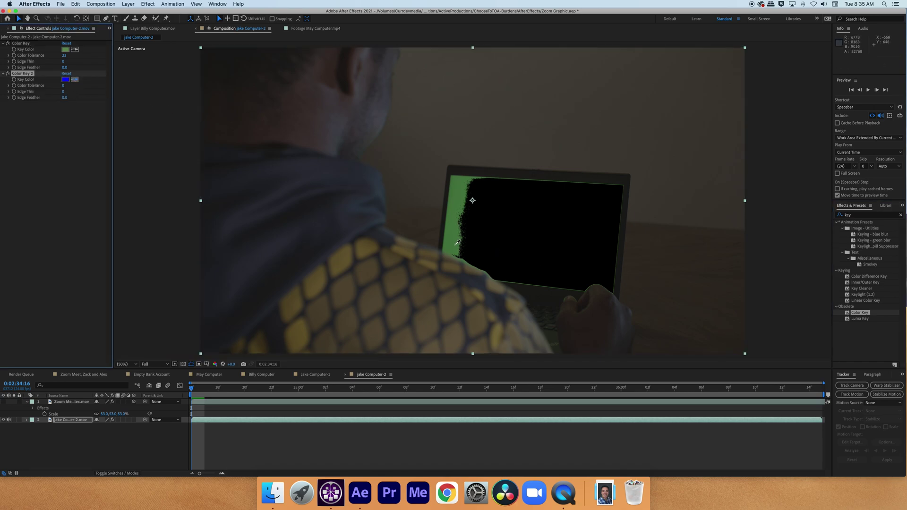
pyautogui.click(461, 195)
pyautogui.moveTo(65, 86); pyautogui.dragTo(65, 86)
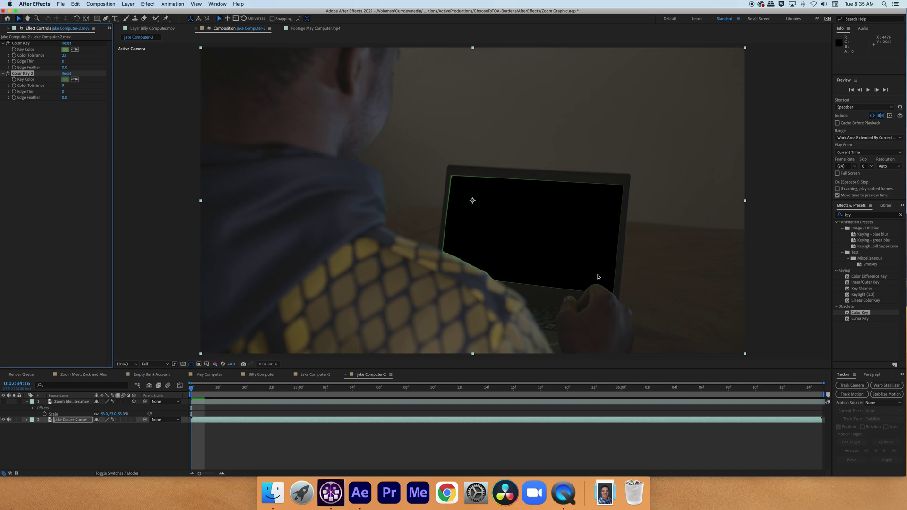
# - Find the Simple Choker effect and apply it to the laptop footage
pyautogui.moveTo(863, 215); pyautogui.dragTo(823, 220)
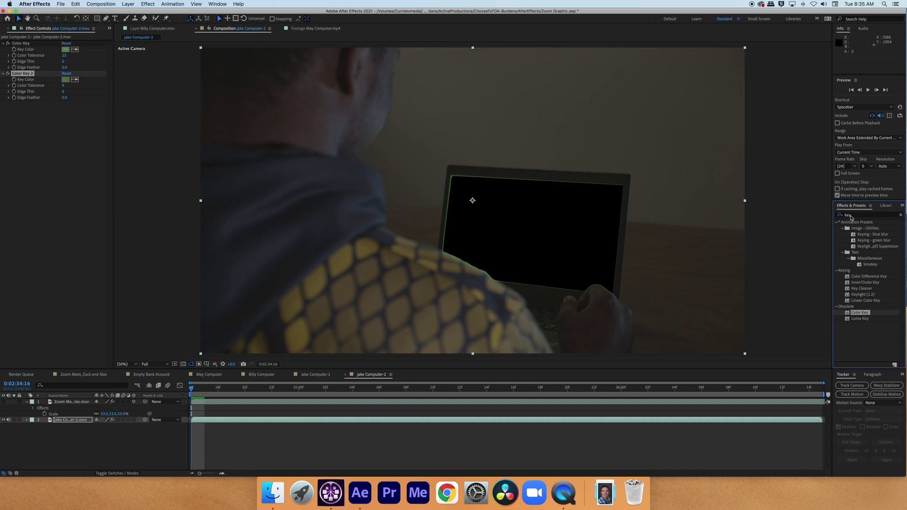
pyautogui.click(850, 216)
pyautogui.press('BackSpace')
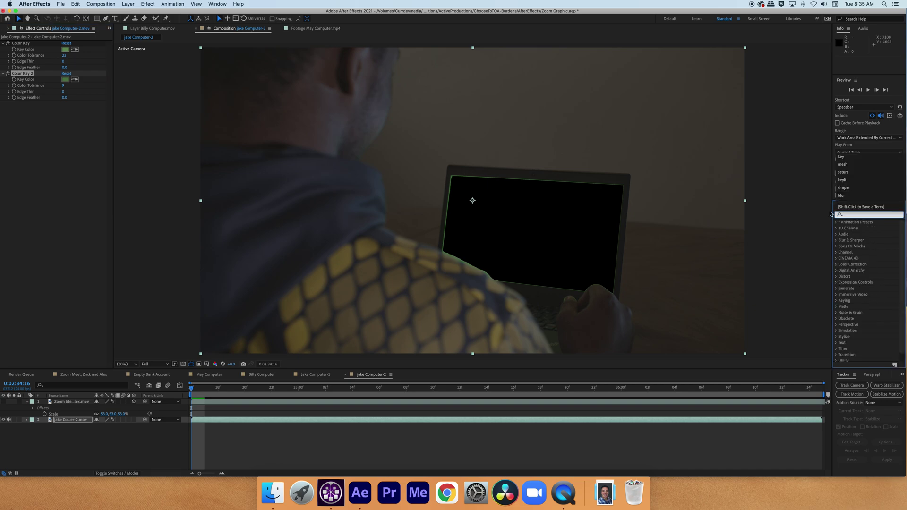
pyautogui.write('simple cho')
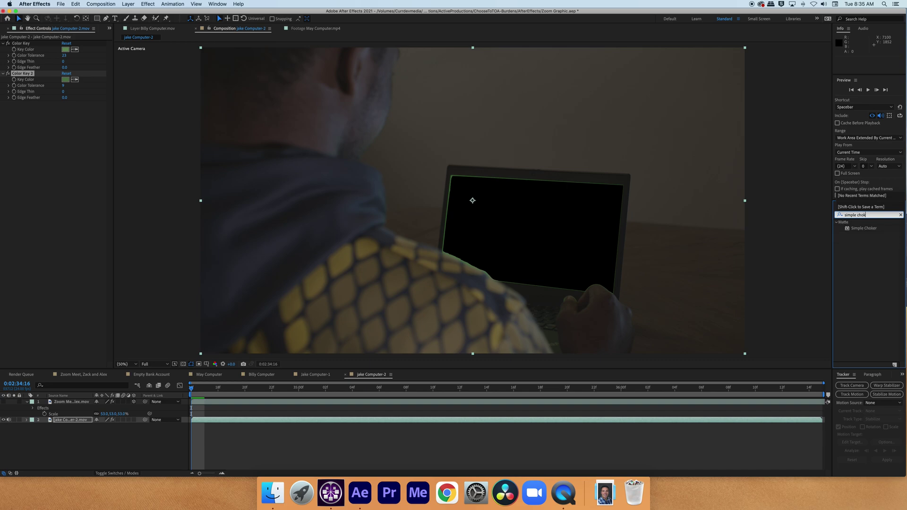
pyautogui.write('k')
pyautogui.click(846, 229)
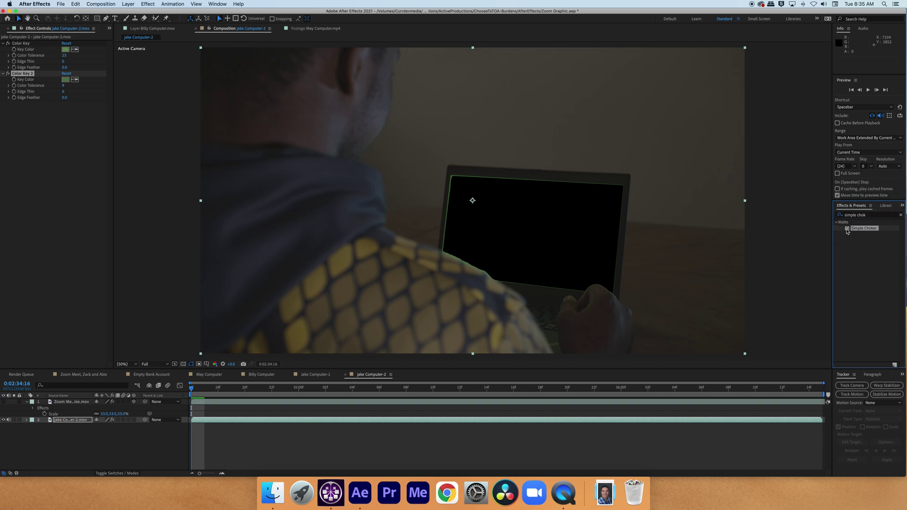
pyautogui.moveTo(847, 231); pyautogui.dragTo(538, 236)
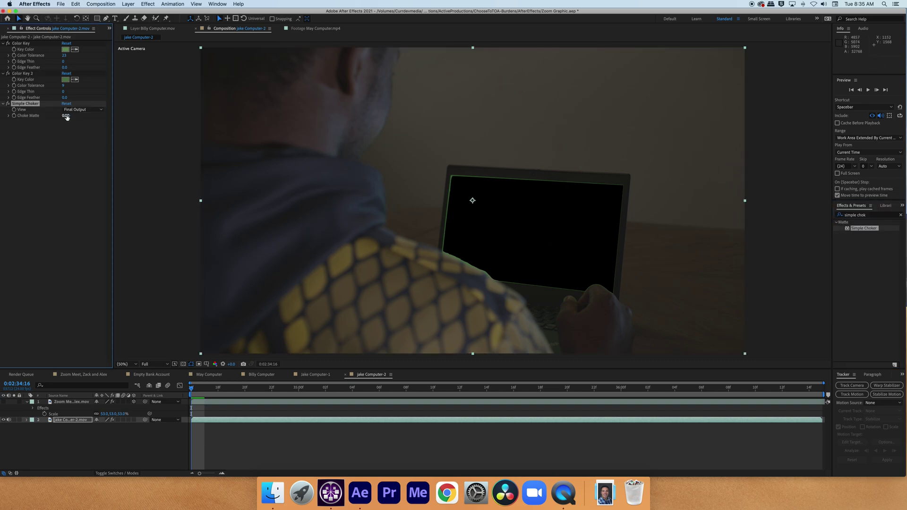
# - Set the Simple Choker's Choke Matte to -100 on the laptop footage
pyautogui.moveTo(125, 109); pyautogui.dragTo(134, 109)
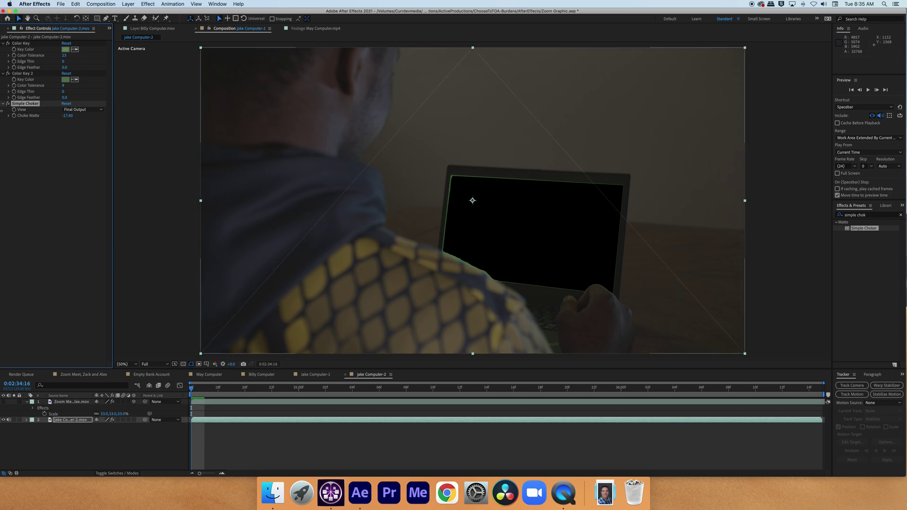
pyautogui.moveTo(1, 112); pyautogui.dragTo(60, 127)
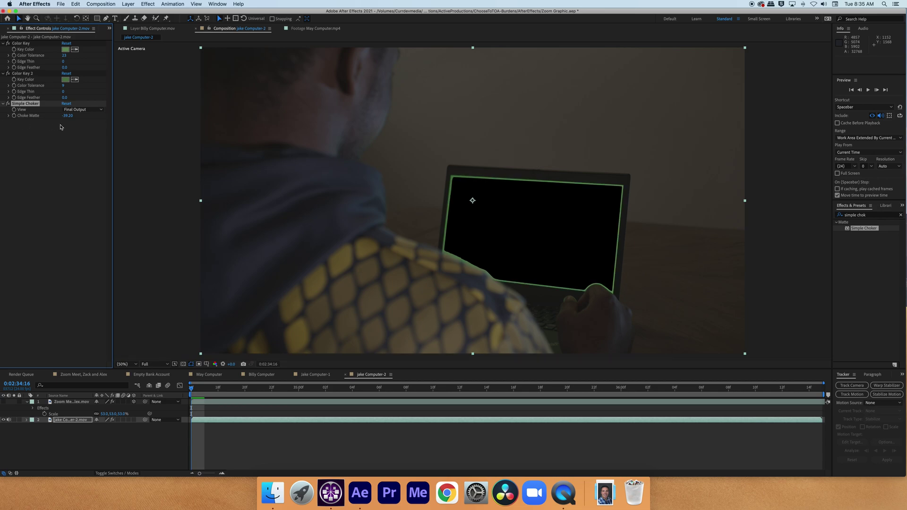
pyautogui.click(72, 117)
pyautogui.write('-100')
pyautogui.press('Return')
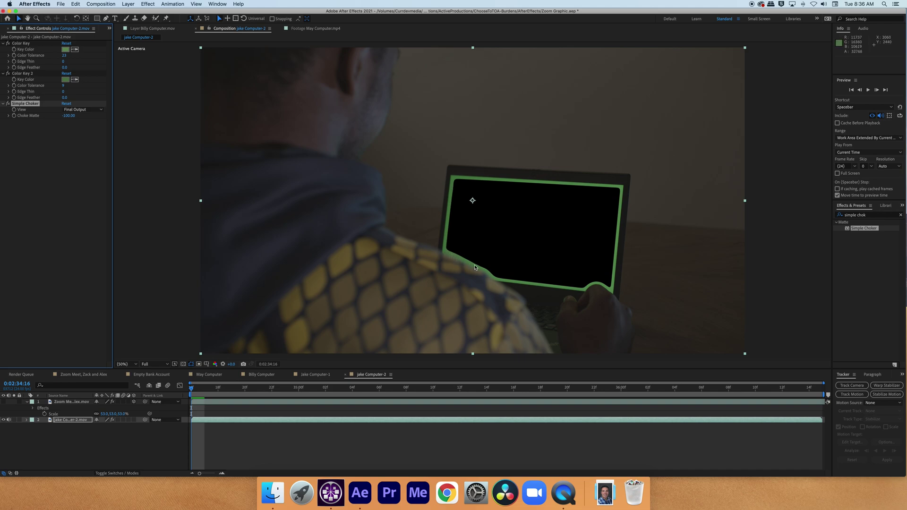
# - Apply Keylight (1.2) to the laptop footage and sample the green edge around the laptop screen as the Screen Colour
pyautogui.click(869, 218)
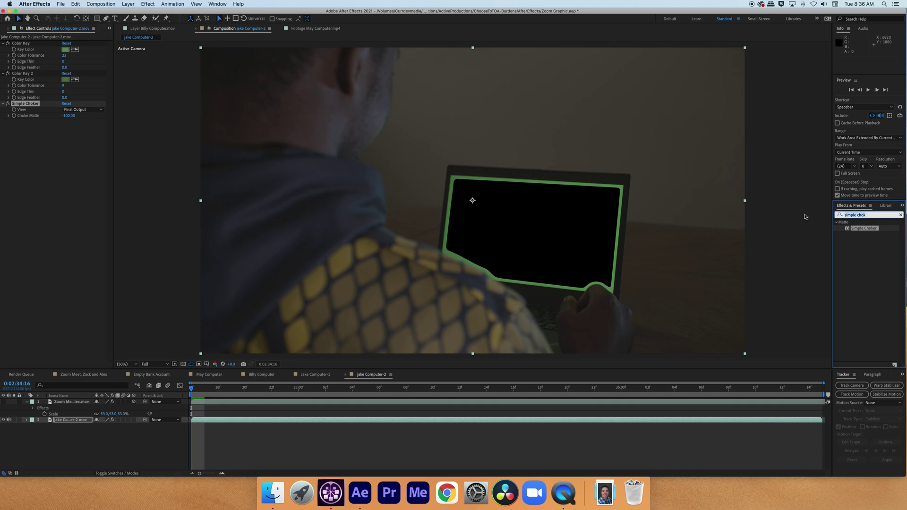
pyautogui.press('BackSpace')
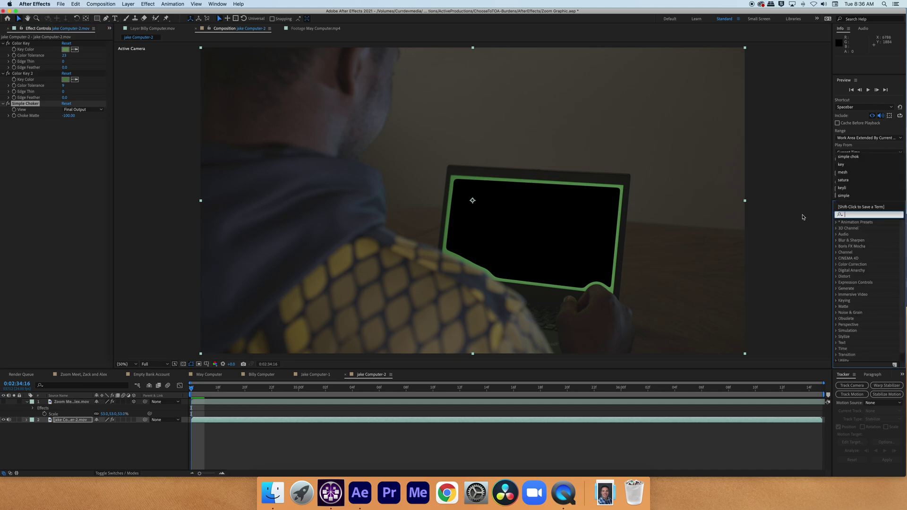
pyautogui.write('keylight')
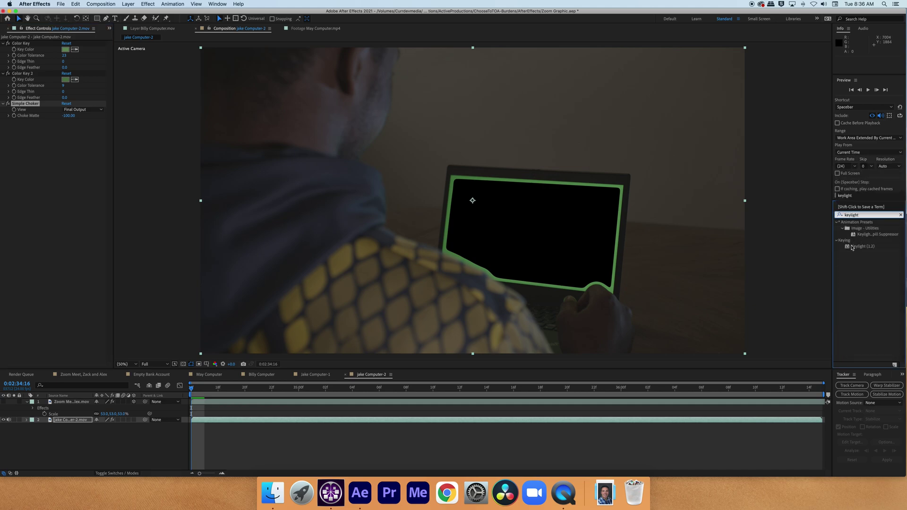
pyautogui.click(848, 247)
pyautogui.moveTo(848, 247); pyautogui.dragTo(567, 237)
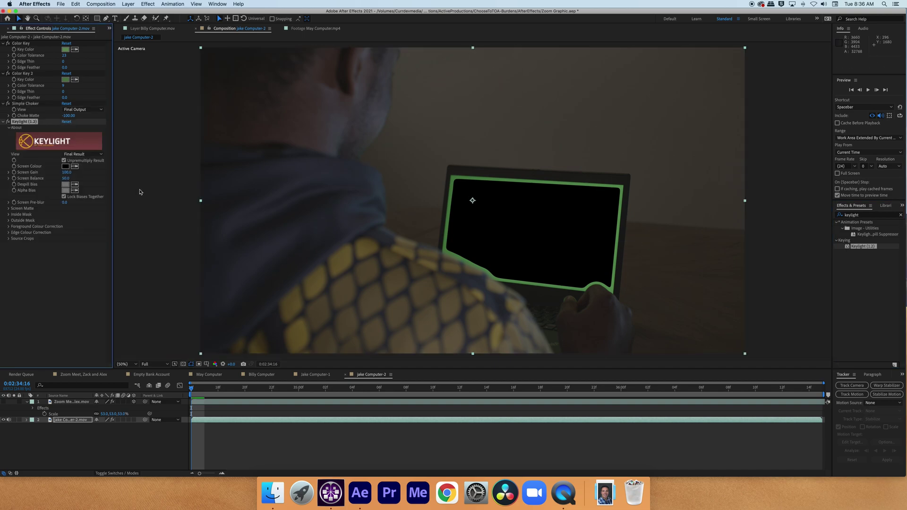
pyautogui.click(75, 167)
pyautogui.click(612, 285)
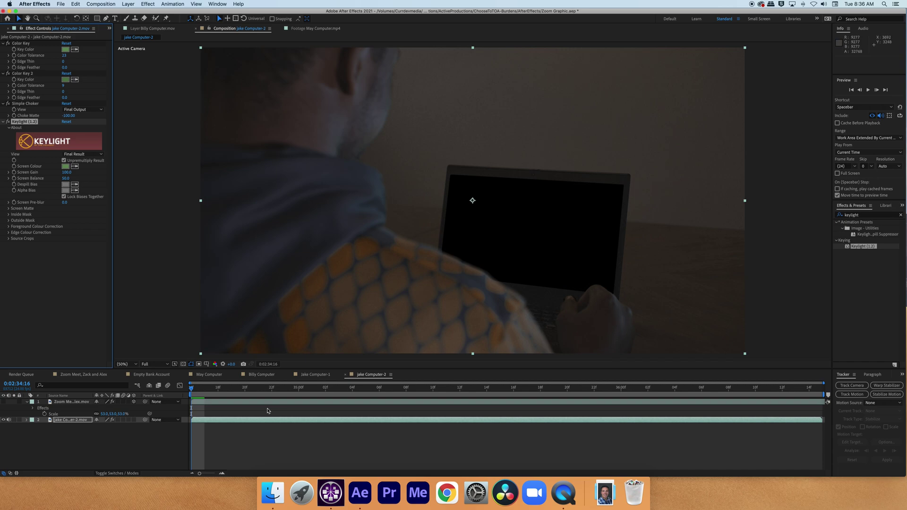
# - Make the Zoom clip layer visible again and place it below the laptop footage in the layer stack
pyautogui.click(40, 403)
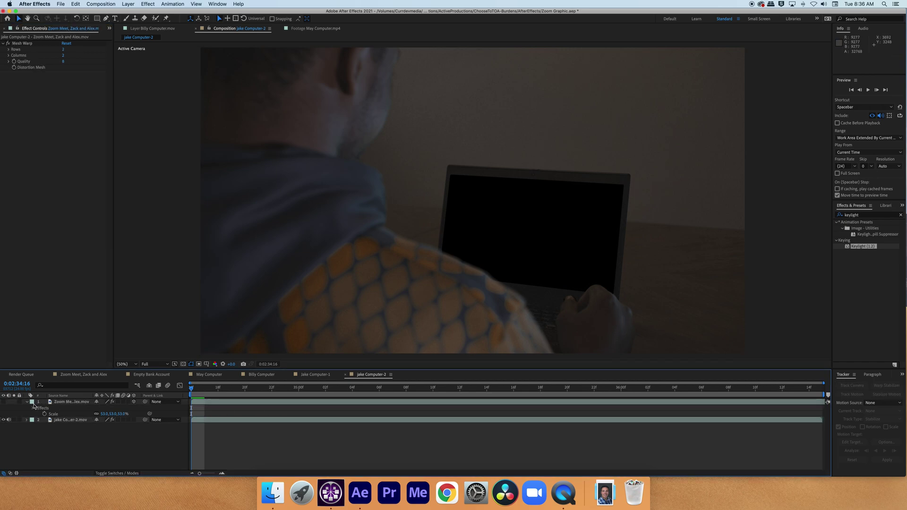
pyautogui.click(4, 402)
pyautogui.moveTo(69, 405); pyautogui.dragTo(69, 430)
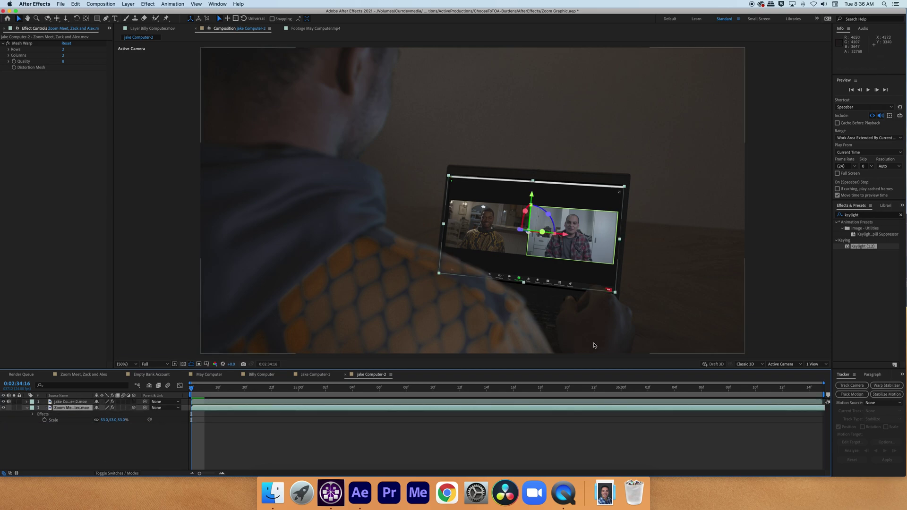
pyautogui.click(180, 241)
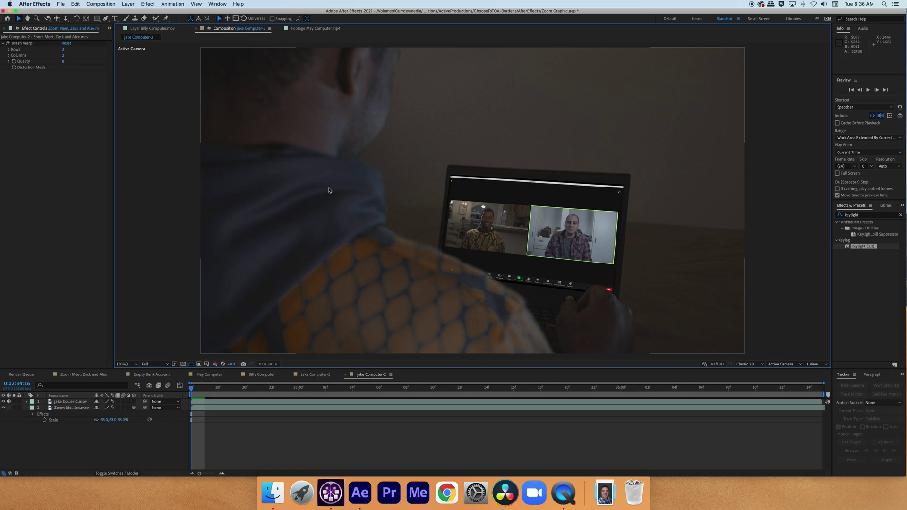
# - Duplicate the laptop footage layer and delete all keying and choker effects from the upper copy
pyautogui.click(229, 403)
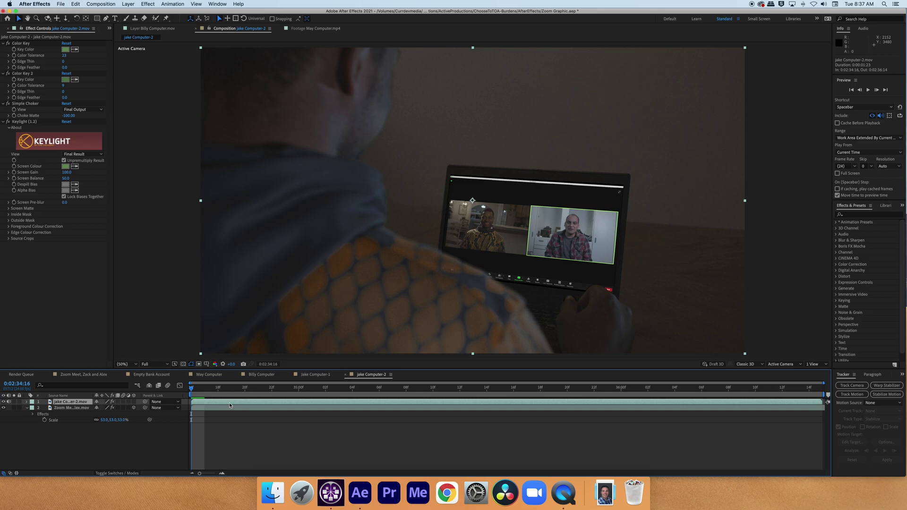
pyautogui.press('super+v')
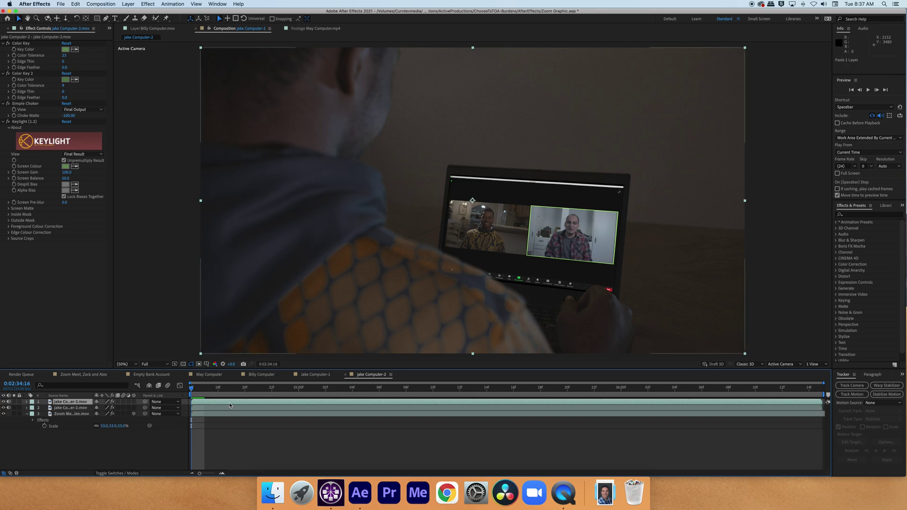
pyautogui.click(22, 44)
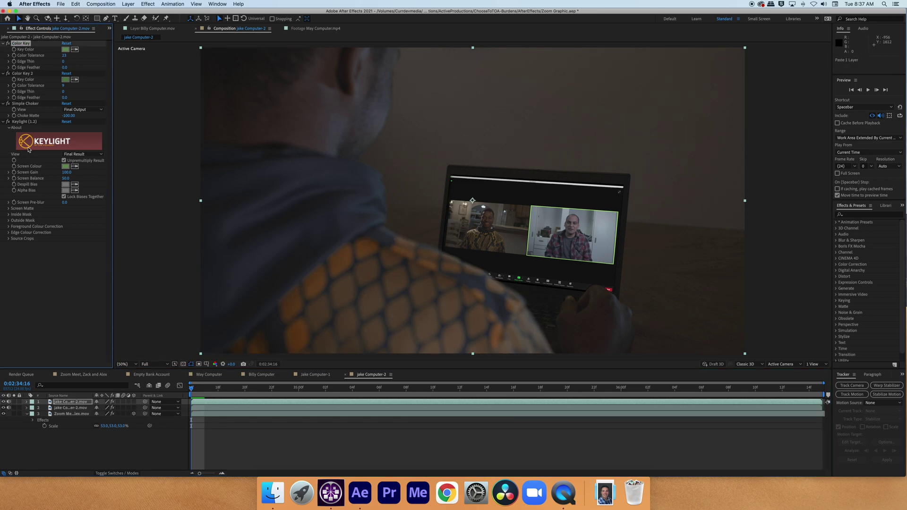
pyautogui.keyDown('shift'); pyautogui.click(19, 123); pyautogui.keyUp('shift')
pyautogui.press('Delete')
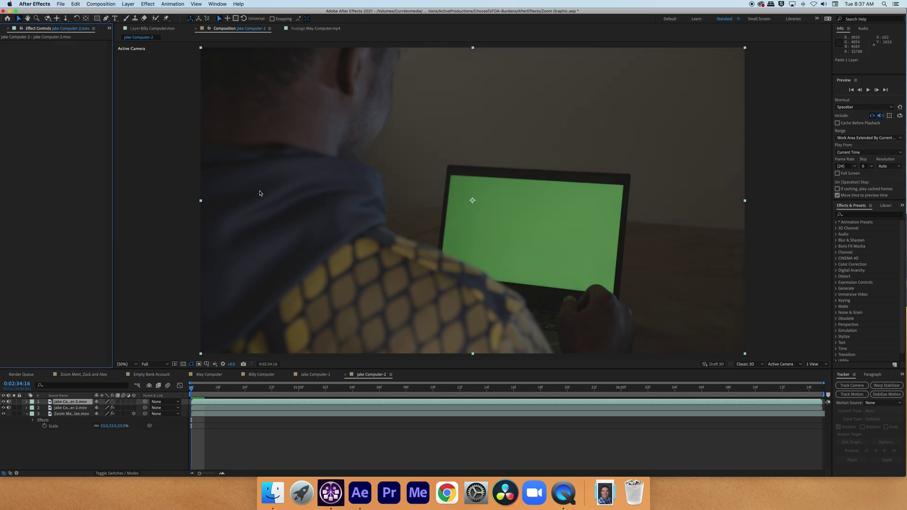
# - Draw a closed Pen mask on the upper laptop footage copy, following the man's collar and shoulder and extending past the frame edges
pyautogui.press('g')
pyautogui.click(196, 147)
pyautogui.moveTo(227, 147); pyautogui.dragTo(234, 149)
pyautogui.moveTo(253, 148); pyautogui.dragTo(259, 146)
pyautogui.moveTo(277, 144); pyautogui.dragTo(283, 144)
pyautogui.moveTo(300, 147); pyautogui.dragTo(333, 157)
pyautogui.moveTo(366, 166); pyautogui.dragTo(373, 168)
pyautogui.click(382, 226)
pyautogui.click(405, 240)
pyautogui.click(433, 250)
pyautogui.click(448, 256)
pyautogui.click(469, 265)
pyautogui.click(489, 279)
pyautogui.click(496, 284)
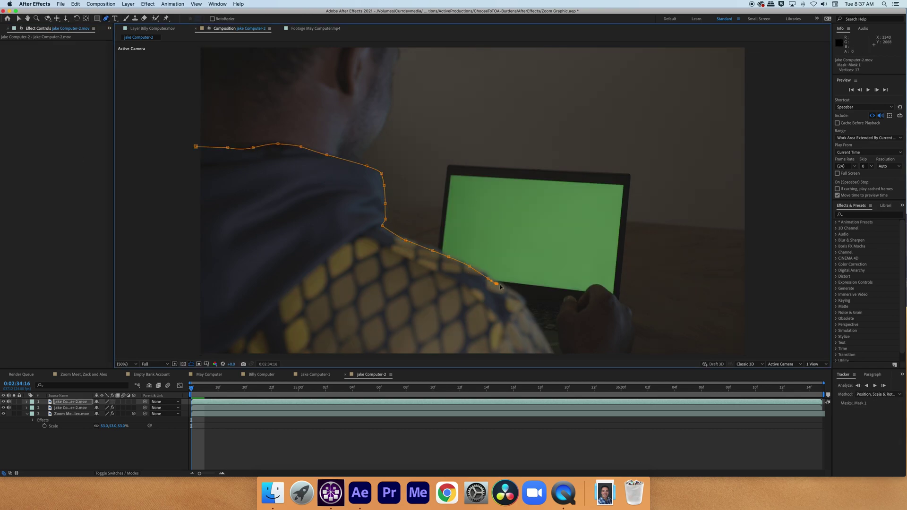
pyautogui.click(537, 324)
pyautogui.click(553, 351)
pyautogui.click(569, 299)
pyautogui.click(170, 298)
pyautogui.click(185, 140)
pyautogui.click(220, 139)
pyautogui.moveTo(493, 148); pyautogui.dragTo(408, 153)
pyautogui.scroll(2, 407, 152)
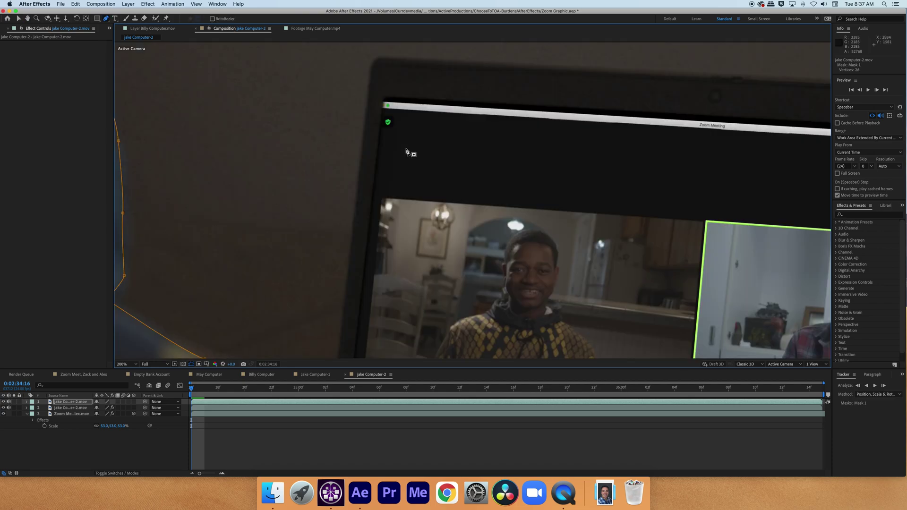
pyautogui.hotkey('shift', '/')
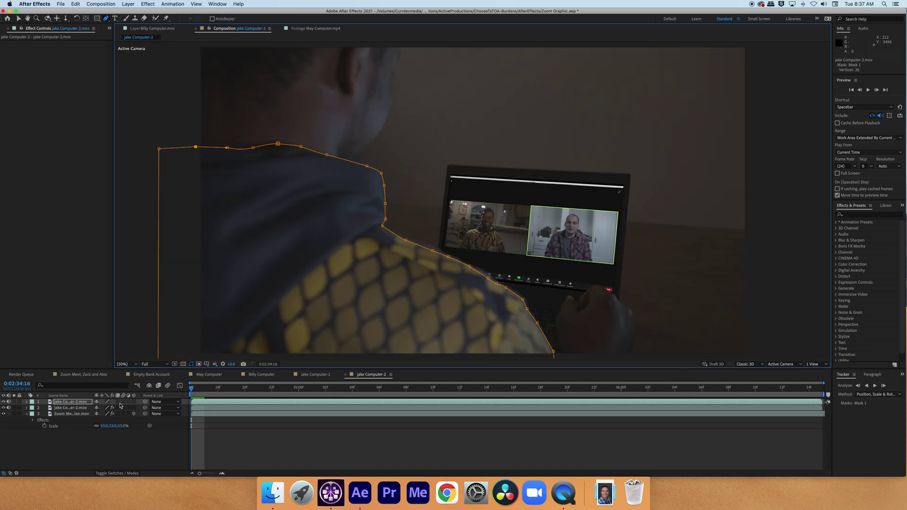
# - Set the shoulder mask's feather to 20 pixels and deselect the layer
pyautogui.press('f')
pyautogui.click(103, 414)
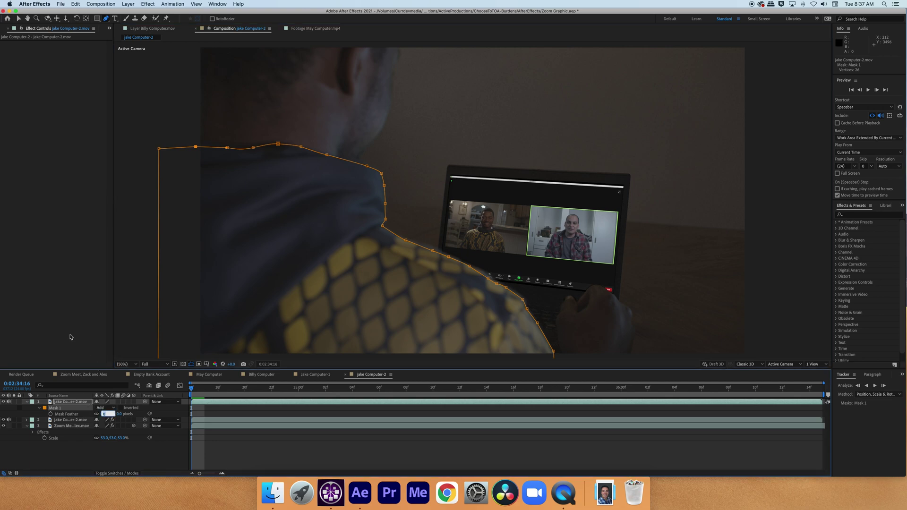
pyautogui.write('20')
pyautogui.press('Return')
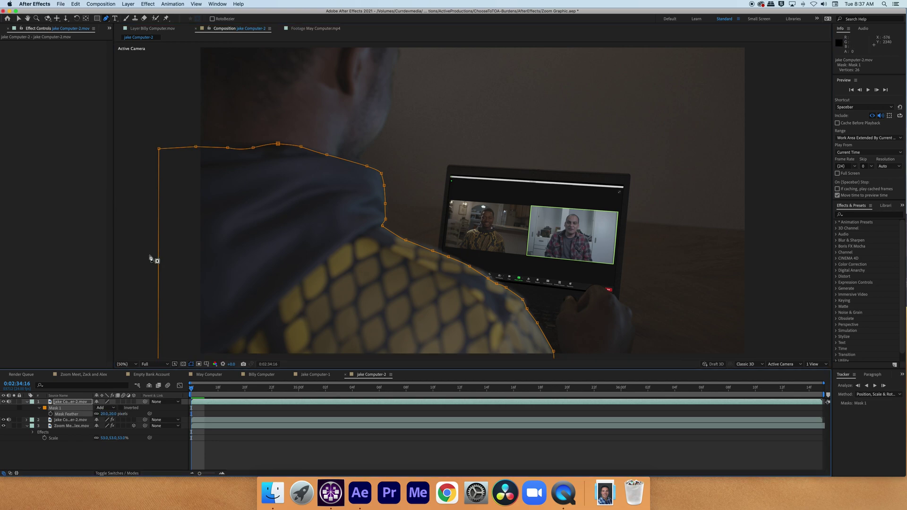
pyautogui.press('v')
pyautogui.click(140, 253)
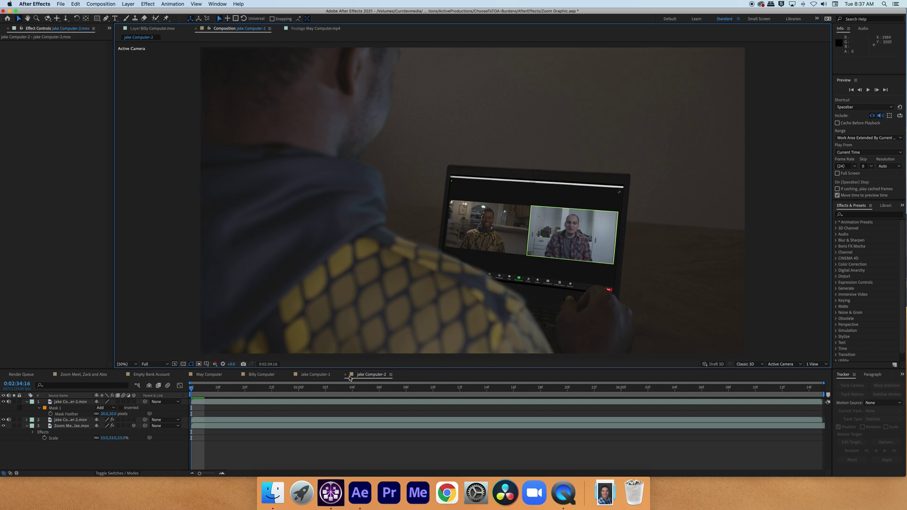
# - Expand the shoulder mask's properties and turn on Mask Path keyframing at the first frame
pyautogui.click(223, 403)
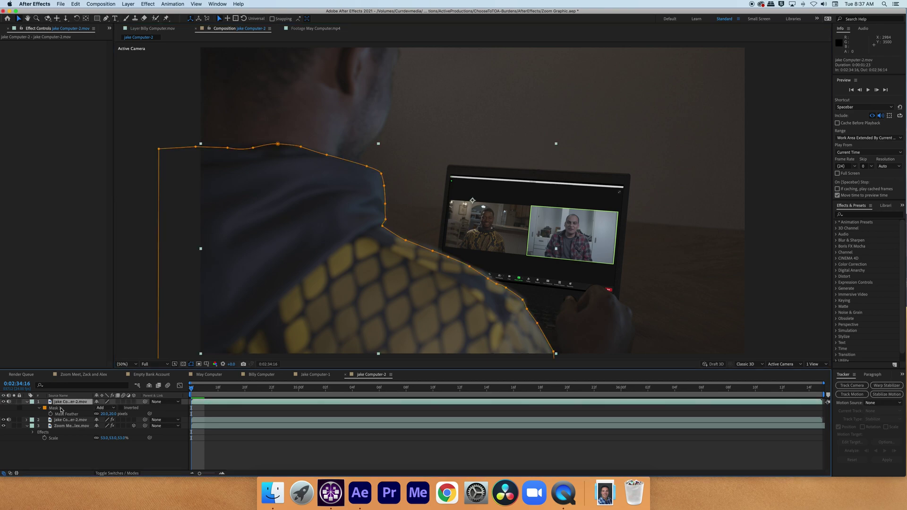
pyautogui.click(55, 409)
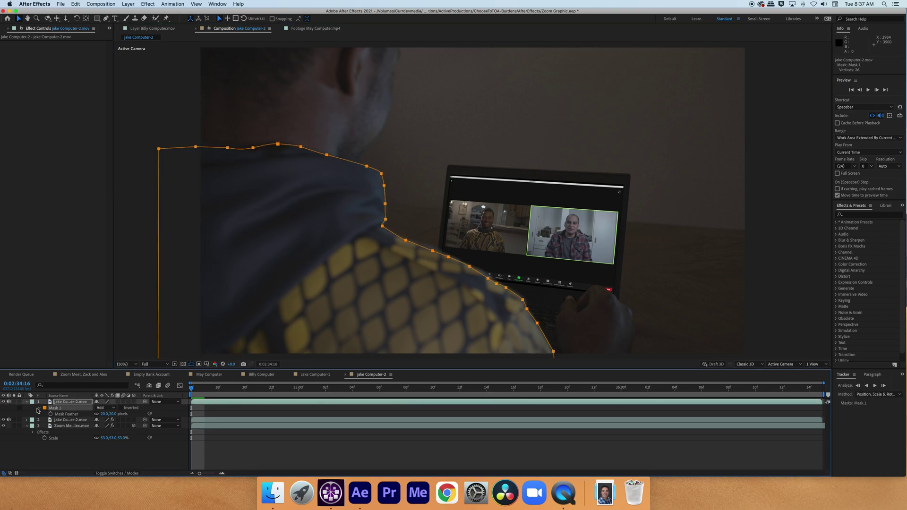
pyautogui.click(39, 409)
pyautogui.click(38, 409)
pyautogui.click(50, 414)
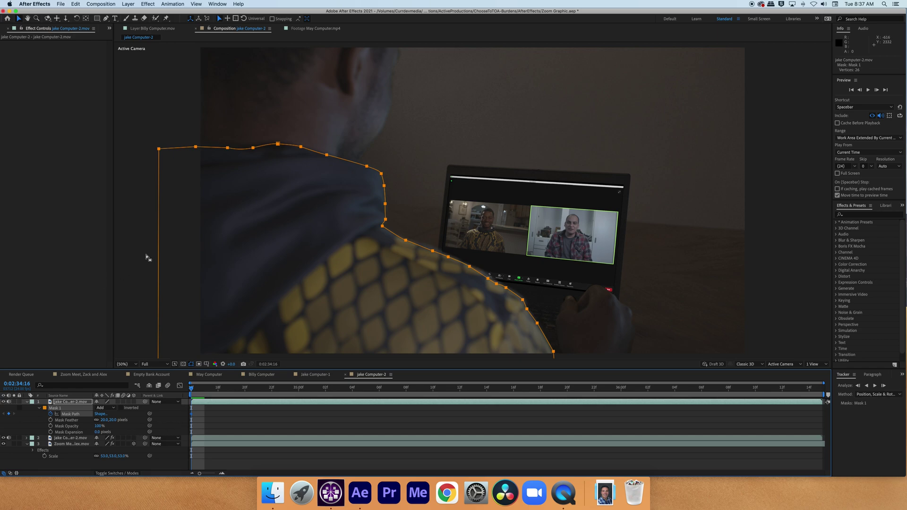
# - Keyframe the mask path every three frames, nudging the mask to follow the man's shoulder, and play back the result
pyautogui.press('pagedown')
pyautogui.press('pagedown')
pyautogui.press('pagedown')
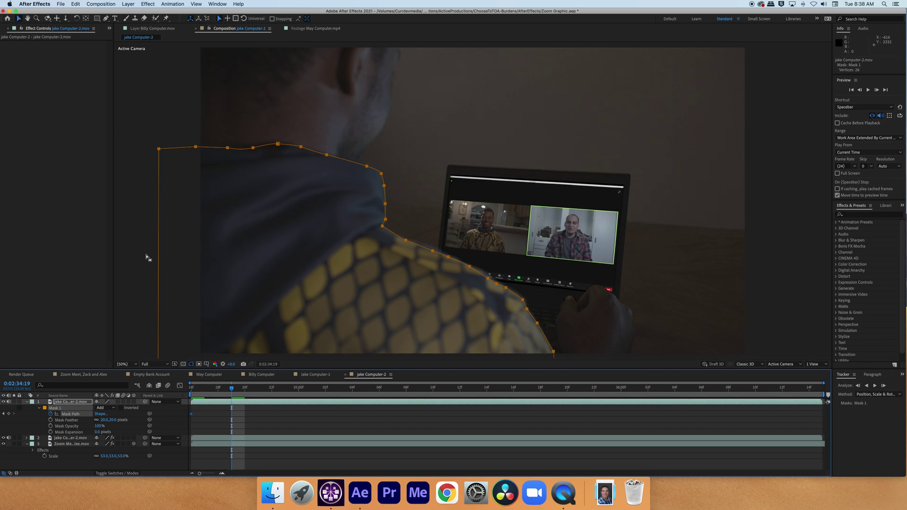
pyautogui.press('Up')
pyautogui.press('Up')
pyautogui.press('pagedown')
pyautogui.press('pagedown')
pyautogui.press('pagedown')
pyautogui.press('Up')
pyautogui.press('Up')
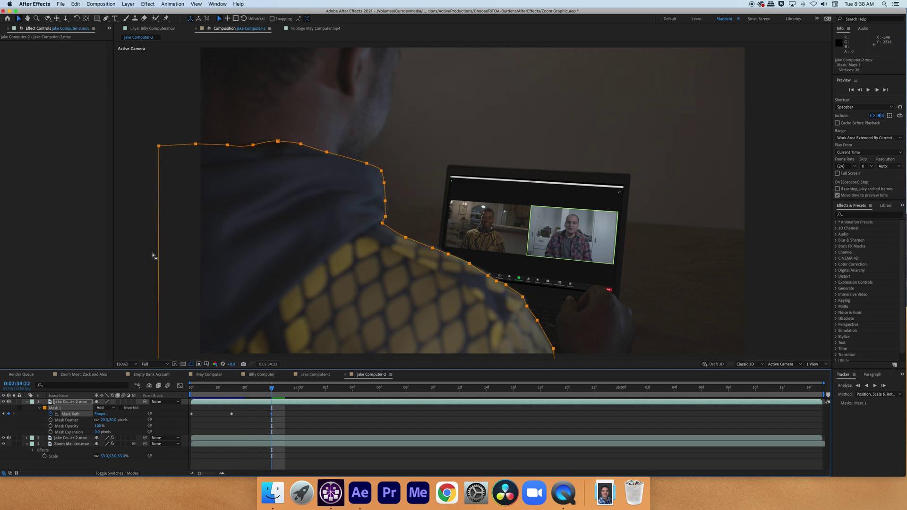
pyautogui.press('pagedown')
pyautogui.press('pagedown')
pyautogui.press('pagedown')
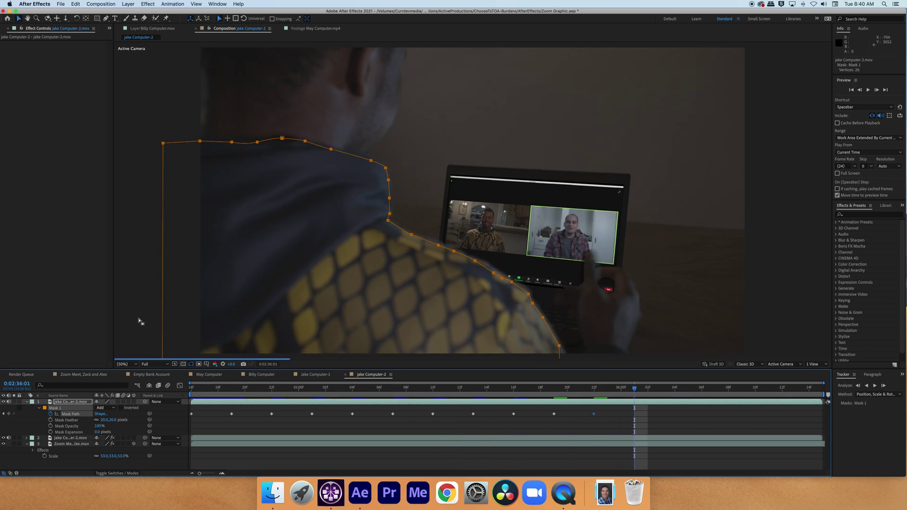
pyautogui.press('space')
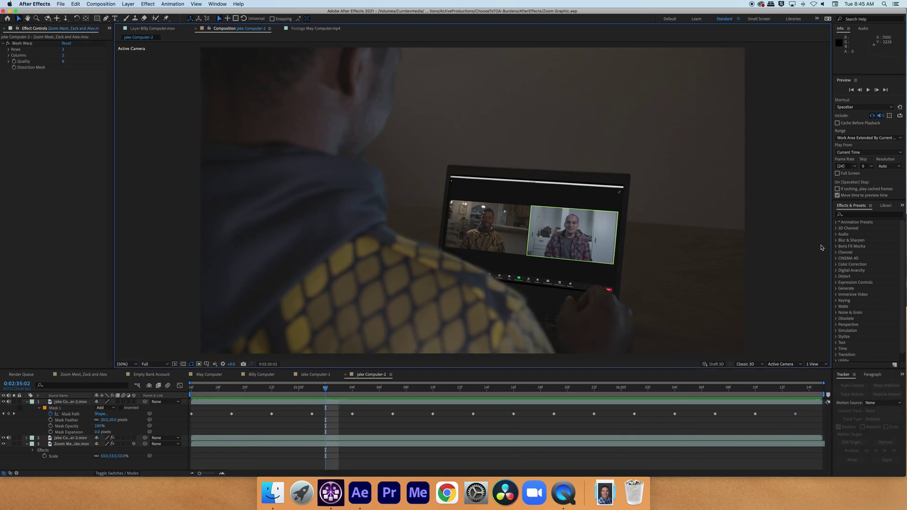
# - Apply the Hue/Saturation effect to the Zoom Meeting layer, lower its Master Saturation to -42, and deselect the layer
pyautogui.click(853, 216)
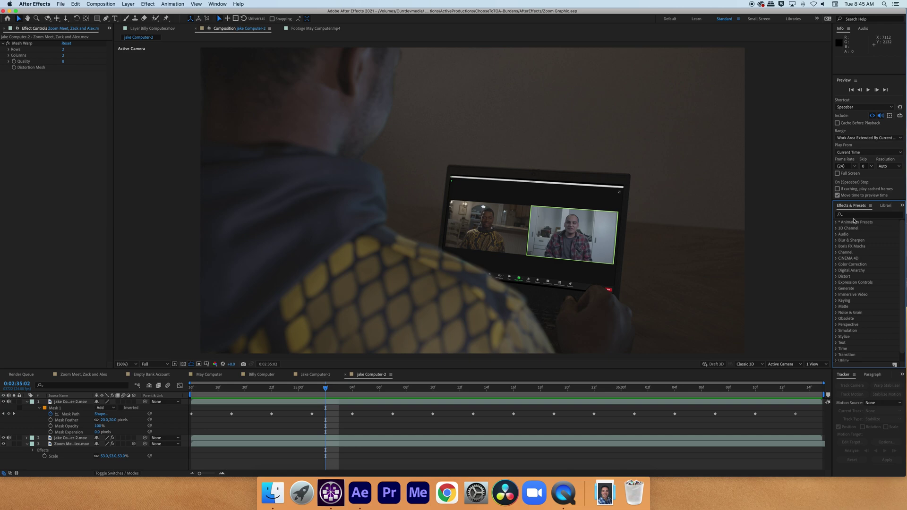
pyautogui.click(855, 217)
pyautogui.write('satura')
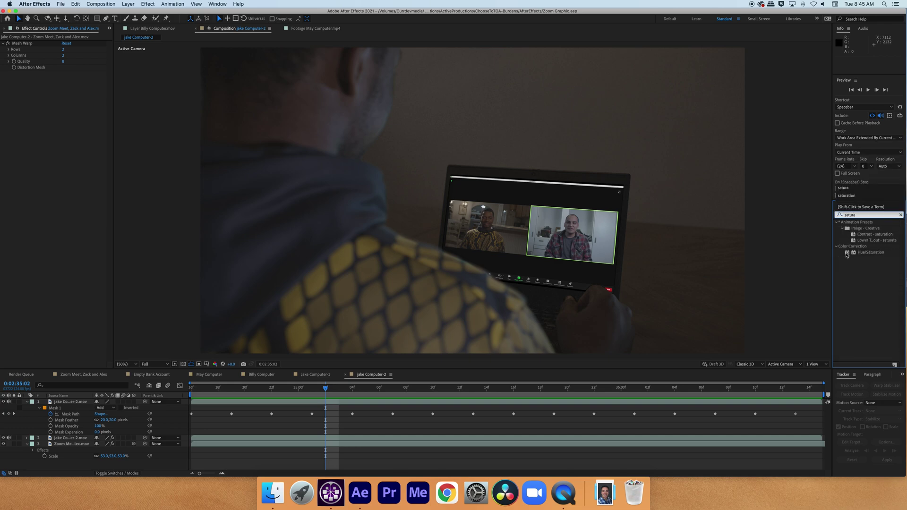
pyautogui.click(847, 254)
pyautogui.moveTo(846, 257); pyautogui.dragTo(288, 446)
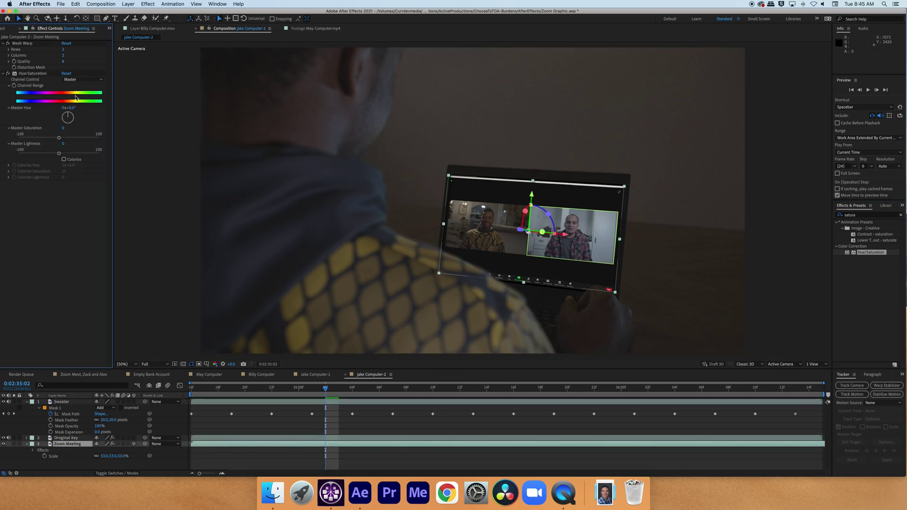
pyautogui.moveTo(58, 138); pyautogui.dragTo(42, 140)
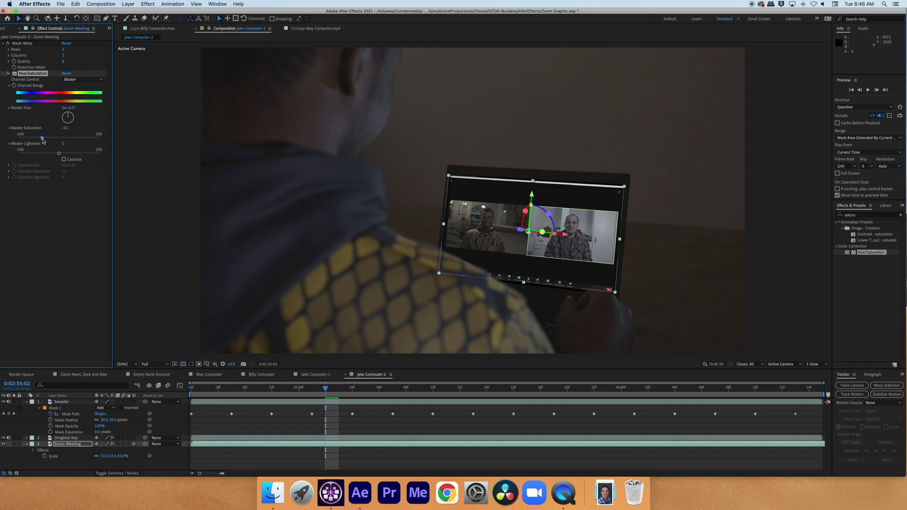
pyautogui.click(81, 238)
pyautogui.click(178, 240)
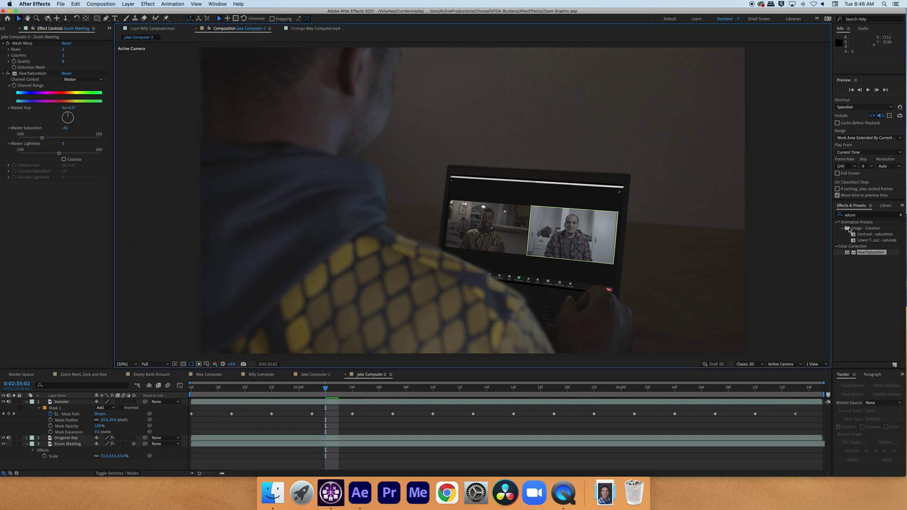
# - Apply Gaussian Blur to the Zoom Meeting layer with a Blurriness of 10 and deselect the layer
pyautogui.moveTo(857, 215); pyautogui.dragTo(810, 215)
pyautogui.write('blur')
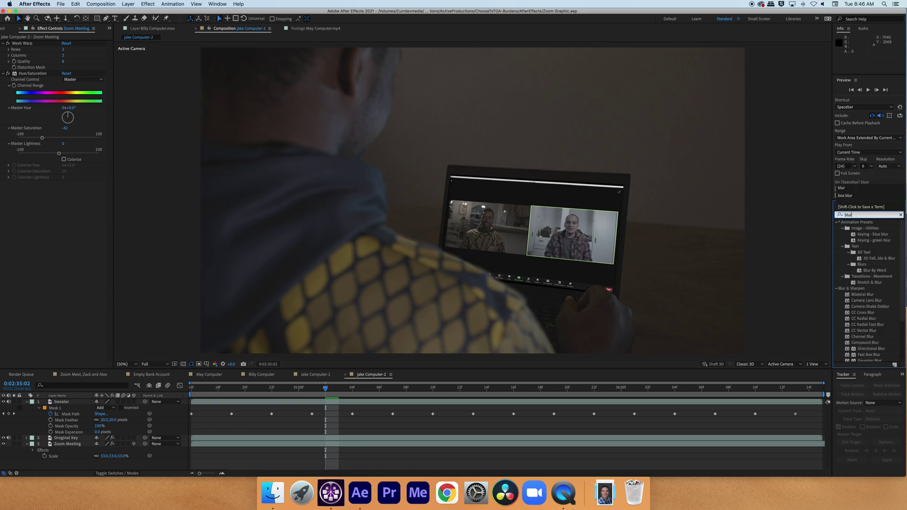
pyautogui.click(848, 352)
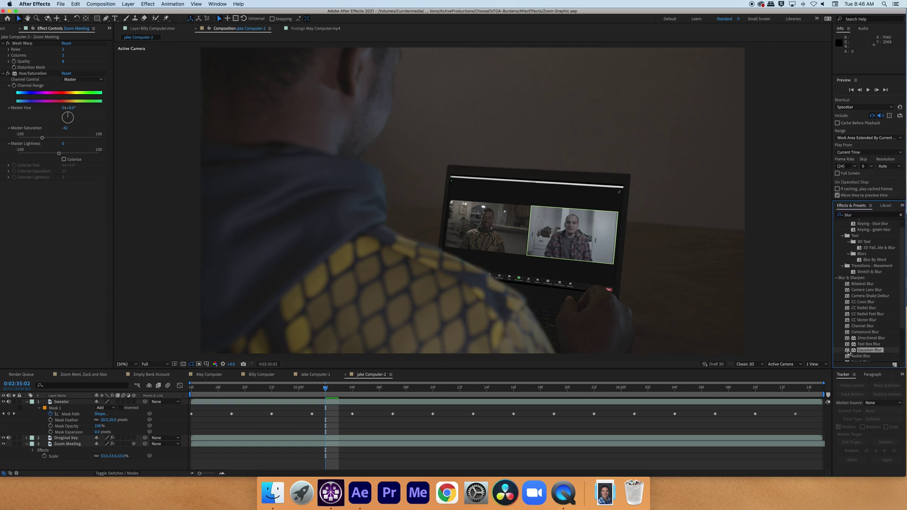
pyautogui.moveTo(847, 352); pyautogui.dragTo(415, 445)
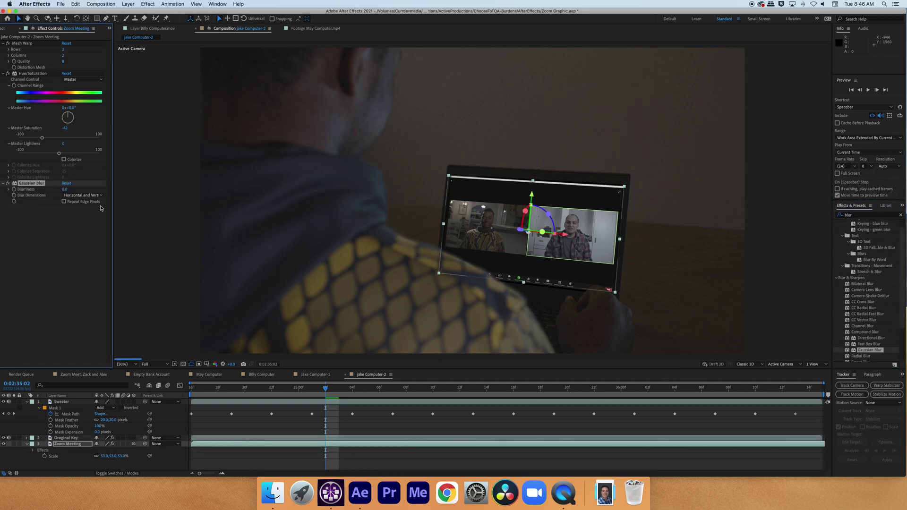
pyautogui.click(64, 189)
pyautogui.write('10')
pyautogui.press('Return')
pyautogui.click(194, 297)
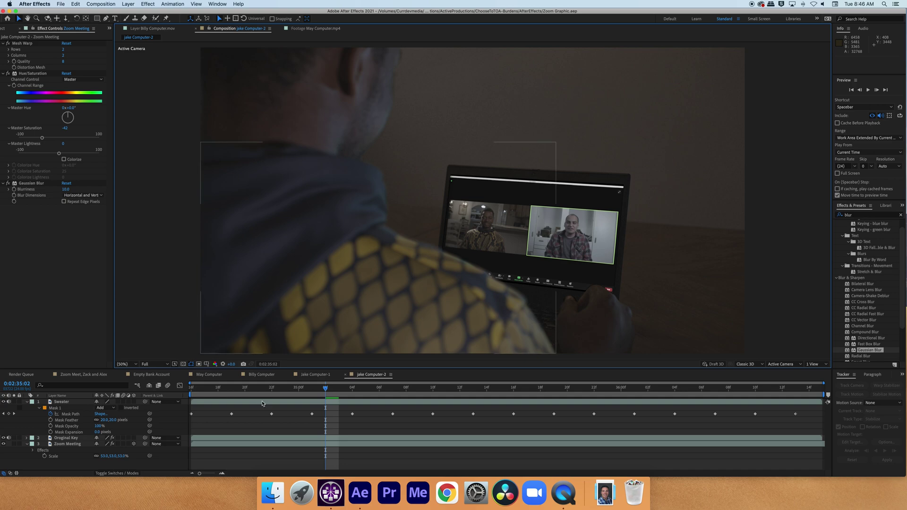
# - Set the Zoom Meeting layer's opacity to 90% and deselect the layer
pyautogui.click(271, 445)
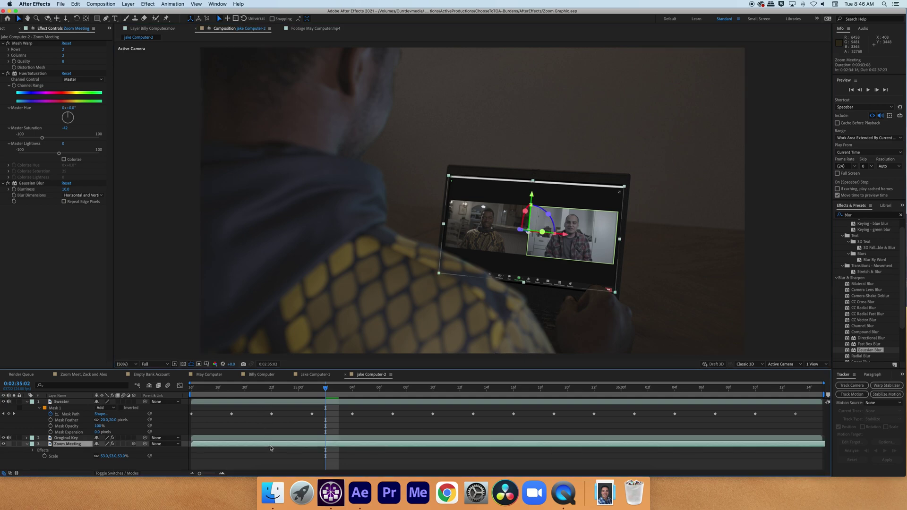
pyautogui.press('t')
pyautogui.click(103, 450)
pyautogui.write('90')
pyautogui.press('Return')
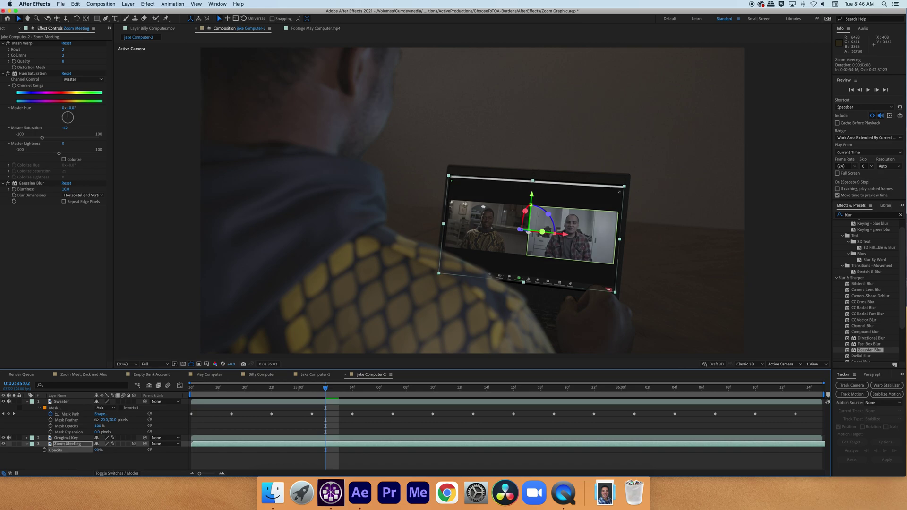
pyautogui.click(132, 310)
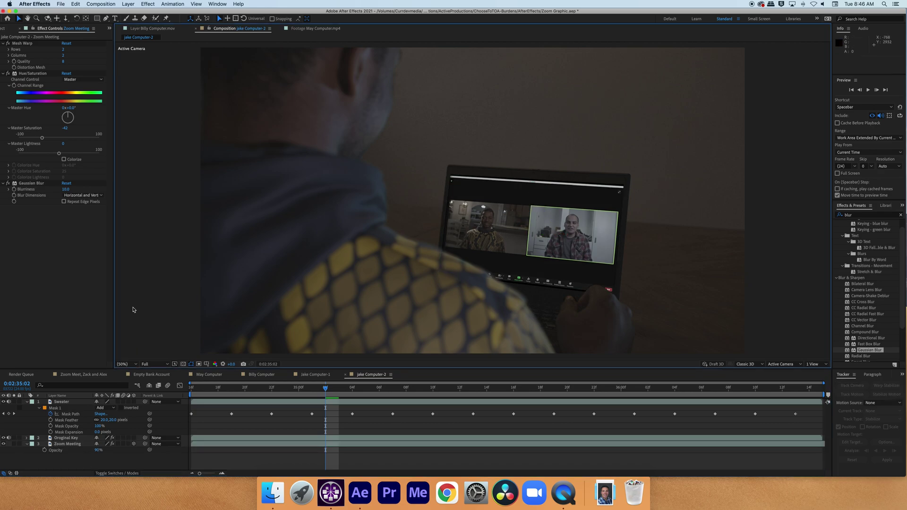